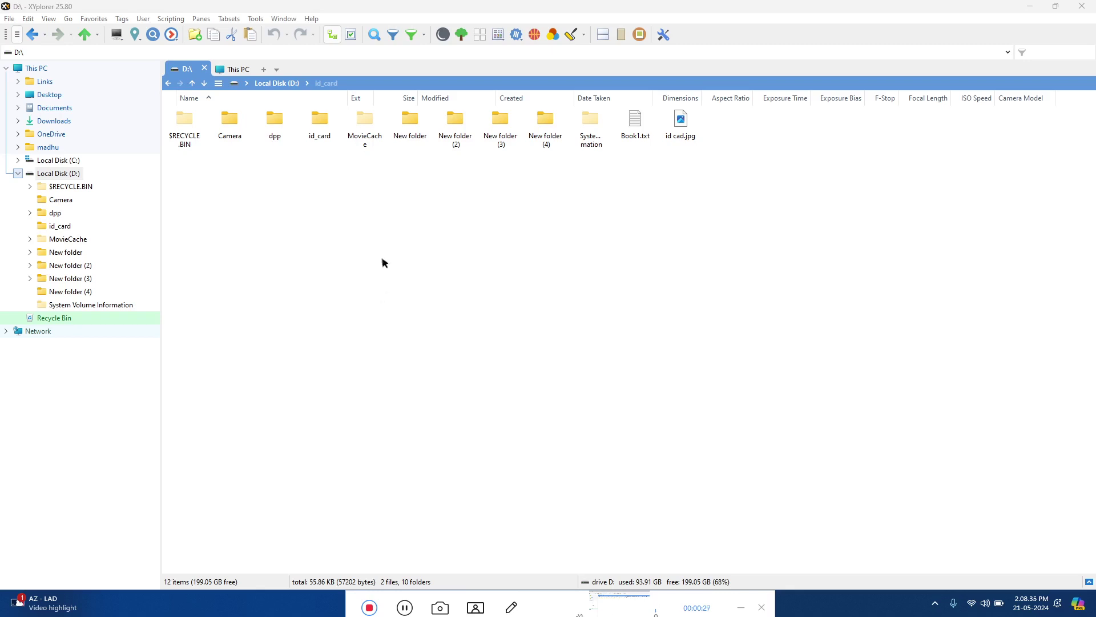
pyautogui.click(382, 189)
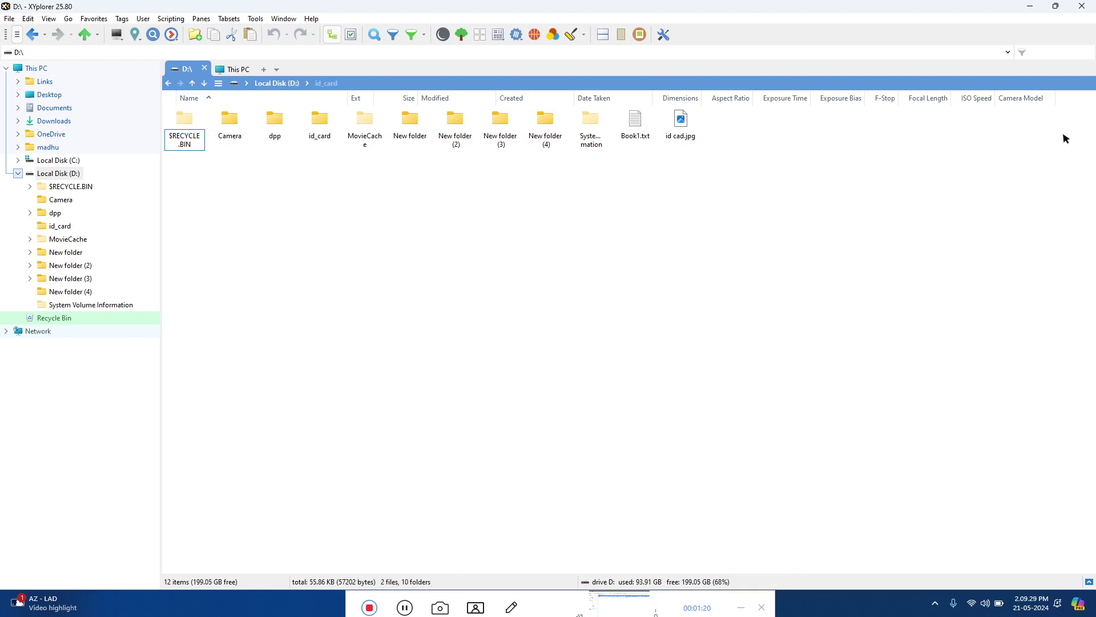
pyautogui.click(1047, 54)
pyautogui.click(337, 331)
# Switch the toolbar to button set #2 and back to #1, and hide and restore the main menu bar
pyautogui.click(7, 35)
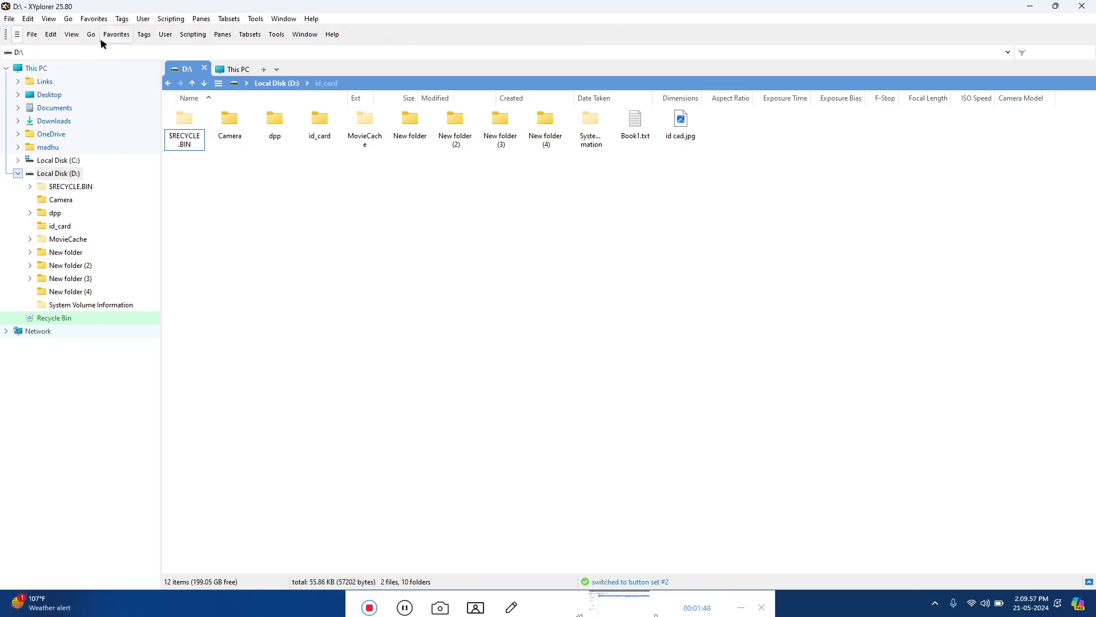
pyautogui.click(4, 36)
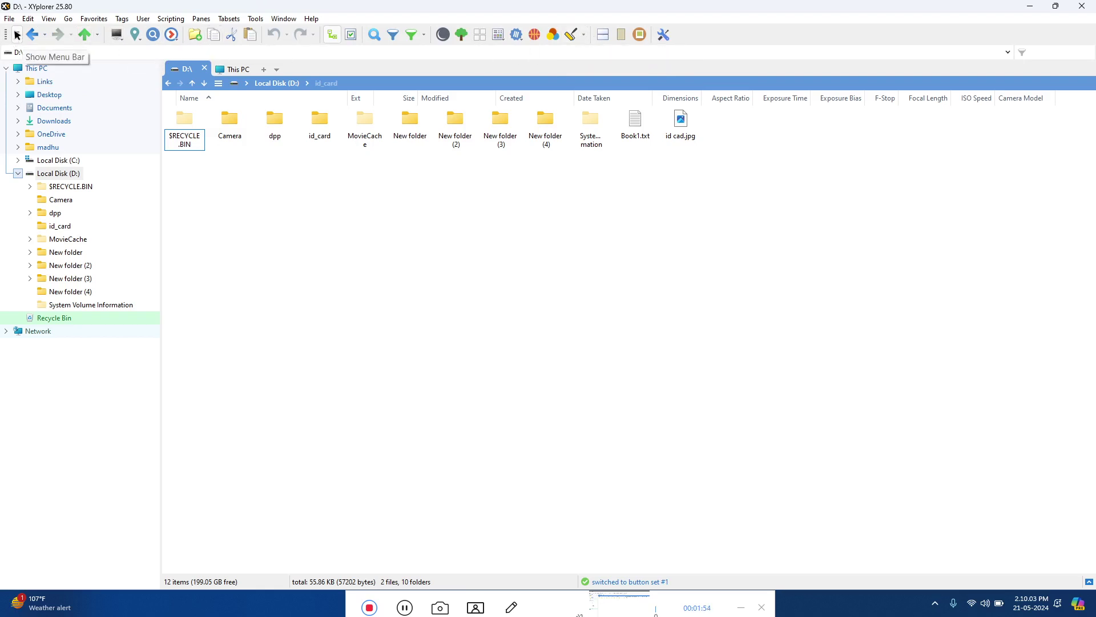
pyautogui.click(17, 36)
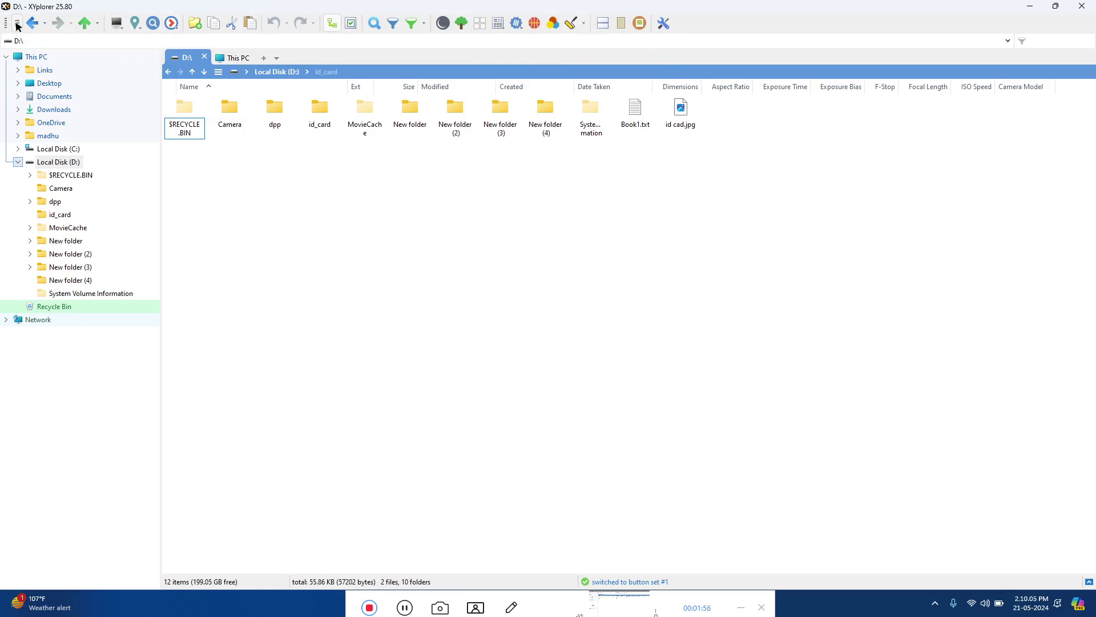
pyautogui.click(17, 24)
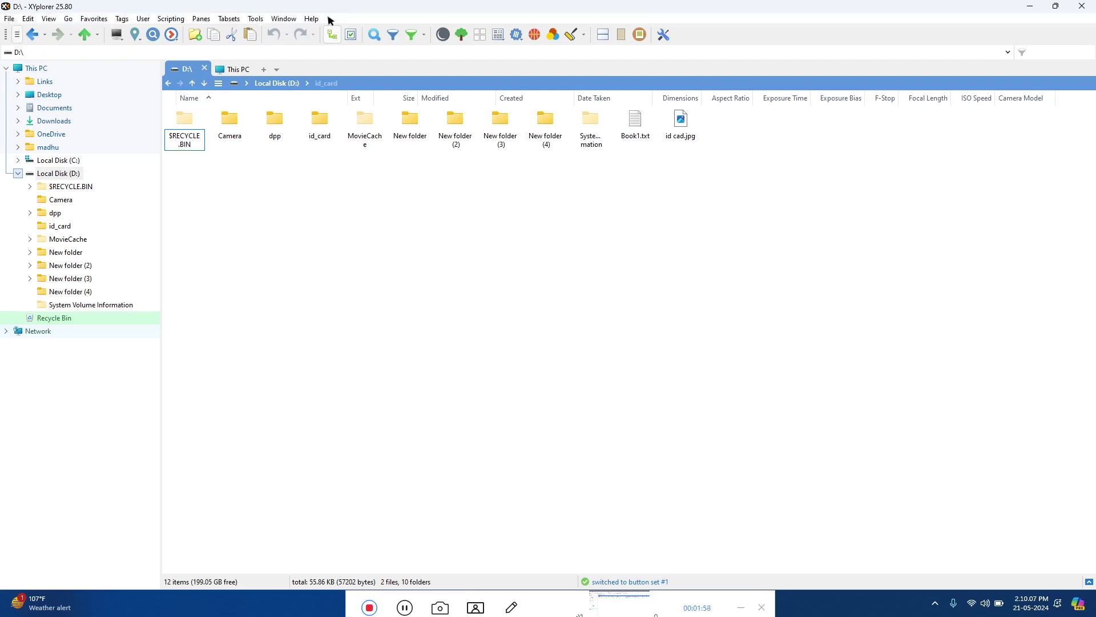
# Look through the main menu commands, the list of drives and the list of quick locations such as C:\ and D:\id_card
pyautogui.click(9, 19)
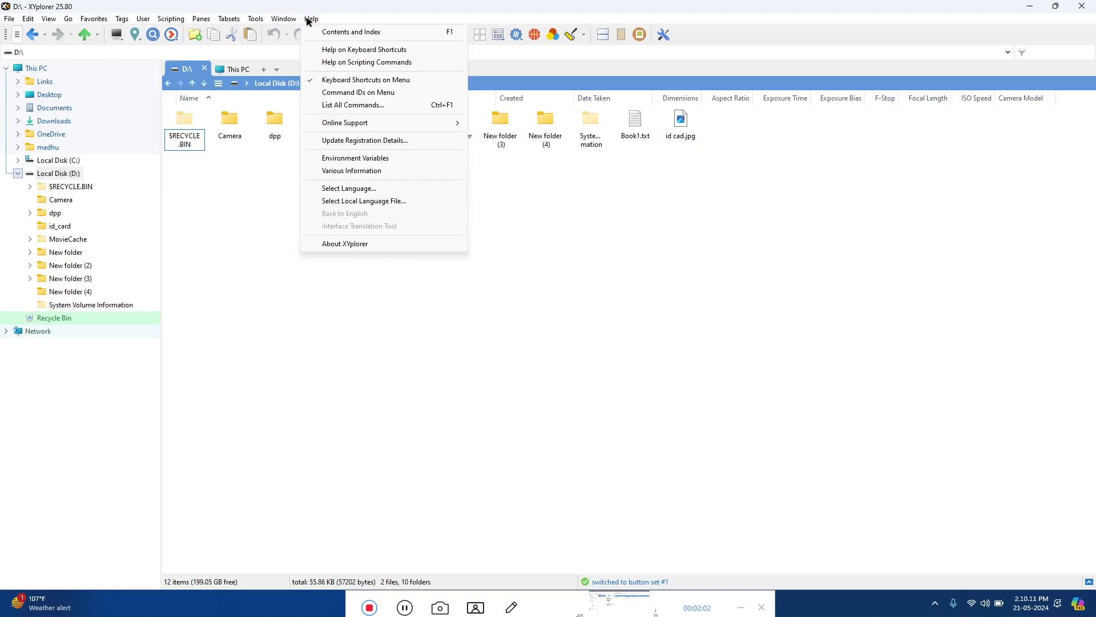
pyautogui.moveTo(240, 21)
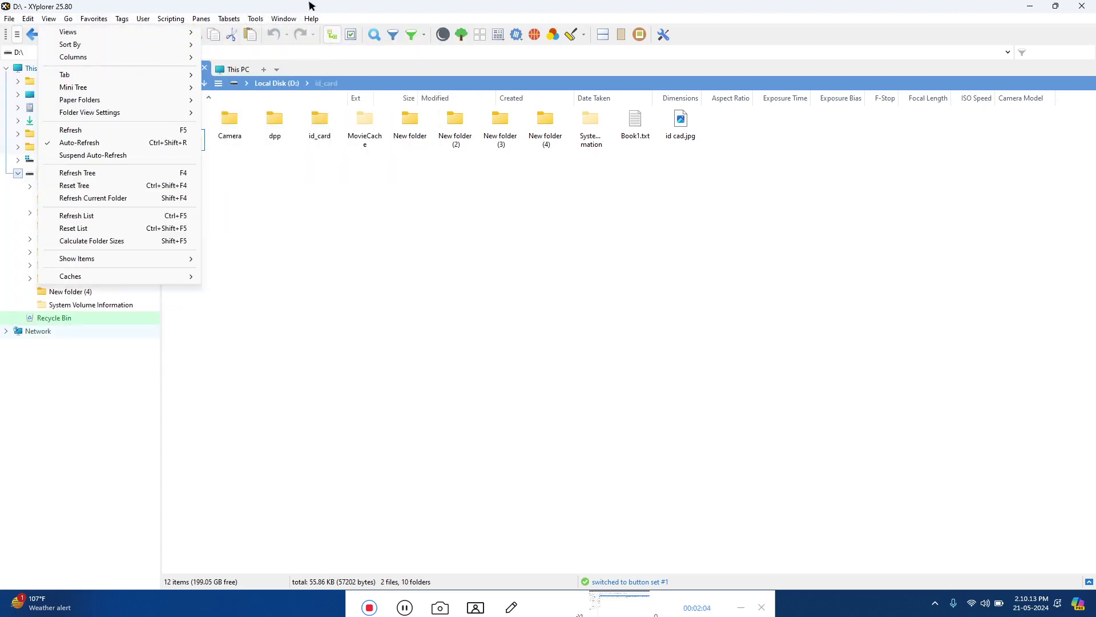
pyautogui.click(141, 46)
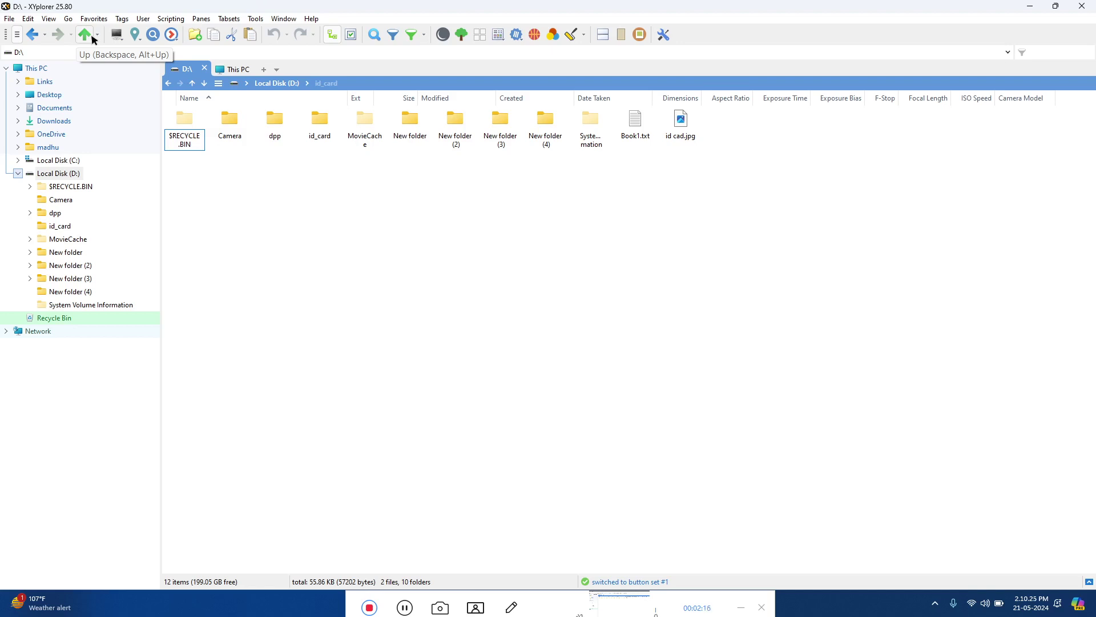
pyautogui.rightClick(122, 40)
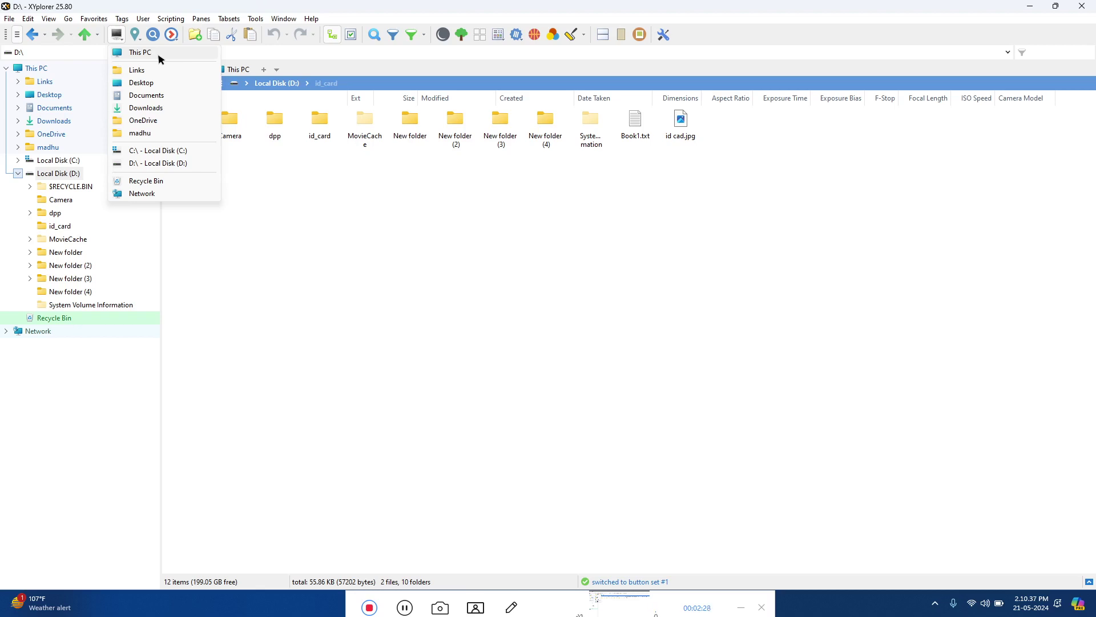
pyautogui.click(135, 36)
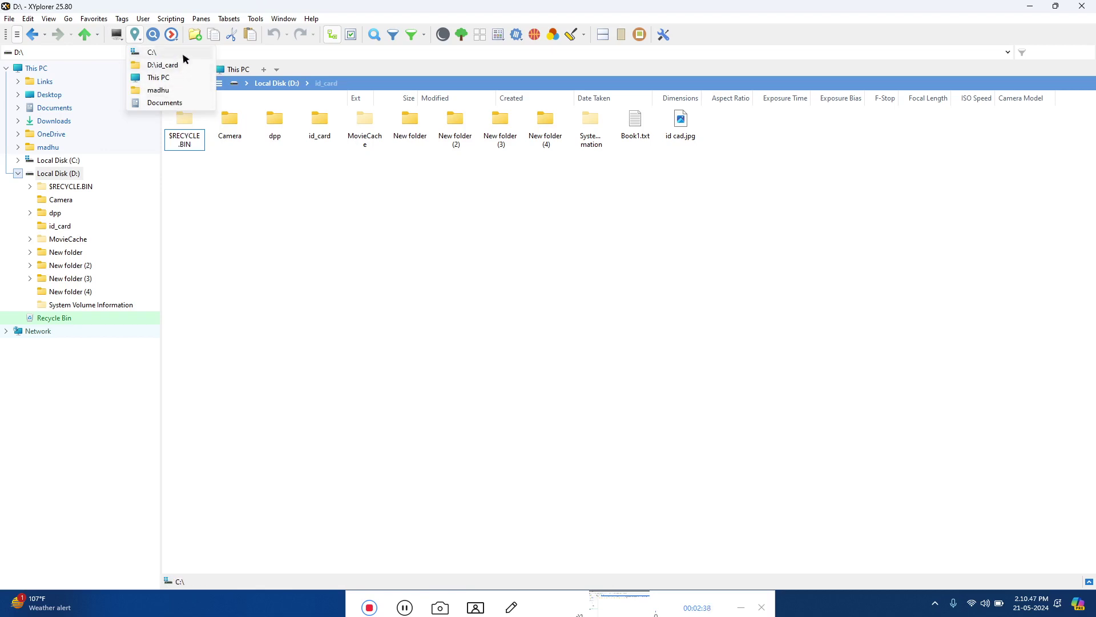
# Show the Find Files search for D:\ and look through the Properties, Version, Meta and Preview information
pyautogui.click(155, 35)
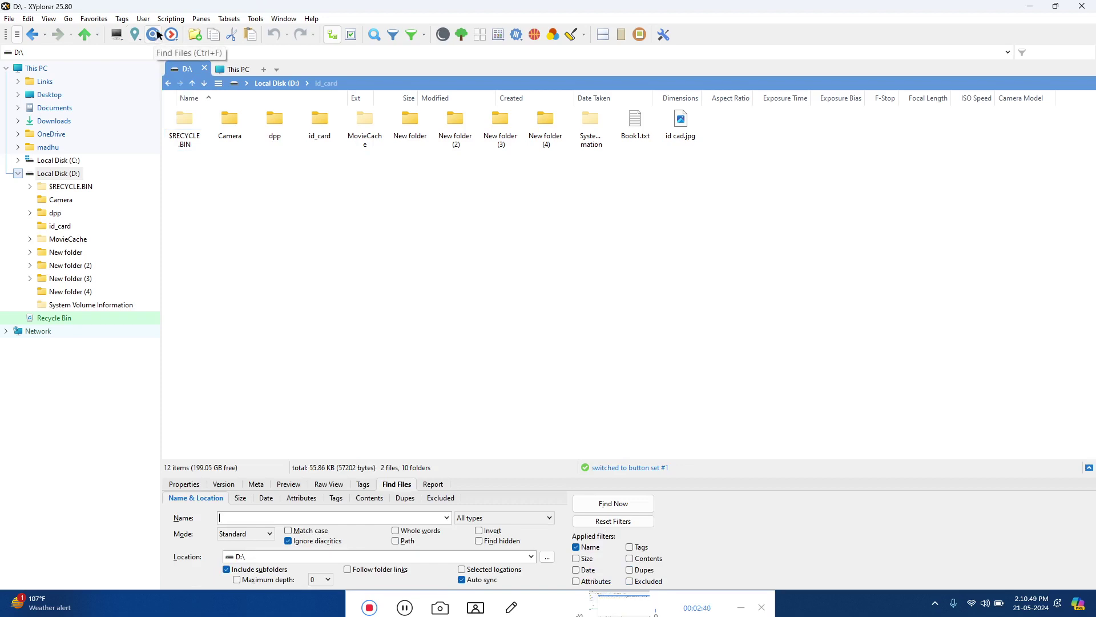
pyautogui.click(183, 486)
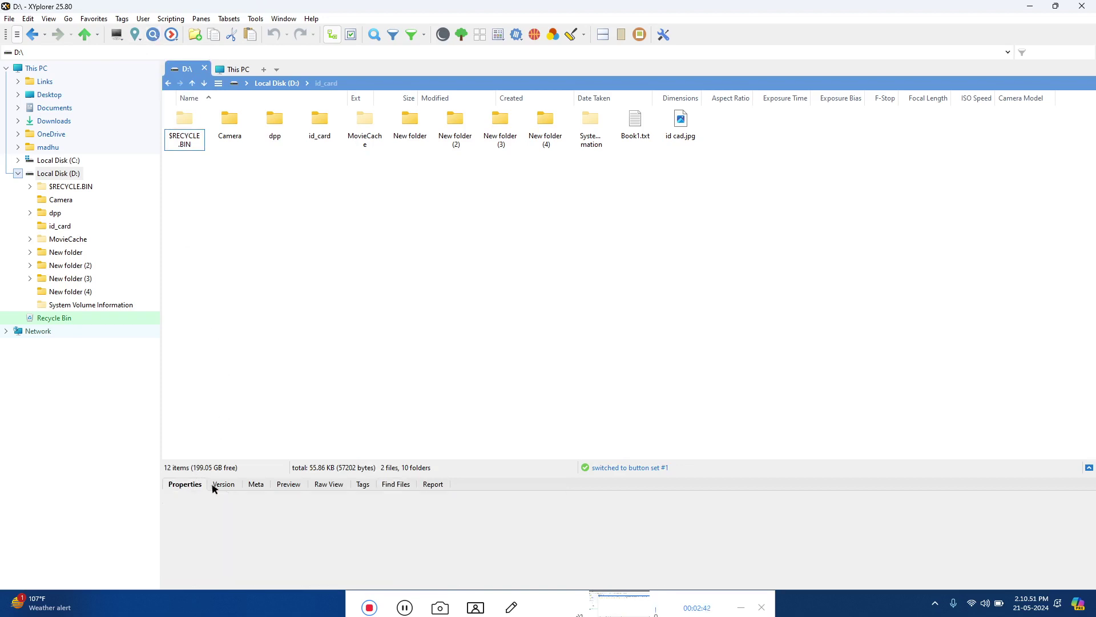
pyautogui.click(223, 484)
pyautogui.click(256, 484)
pyautogui.click(289, 484)
pyautogui.click(395, 484)
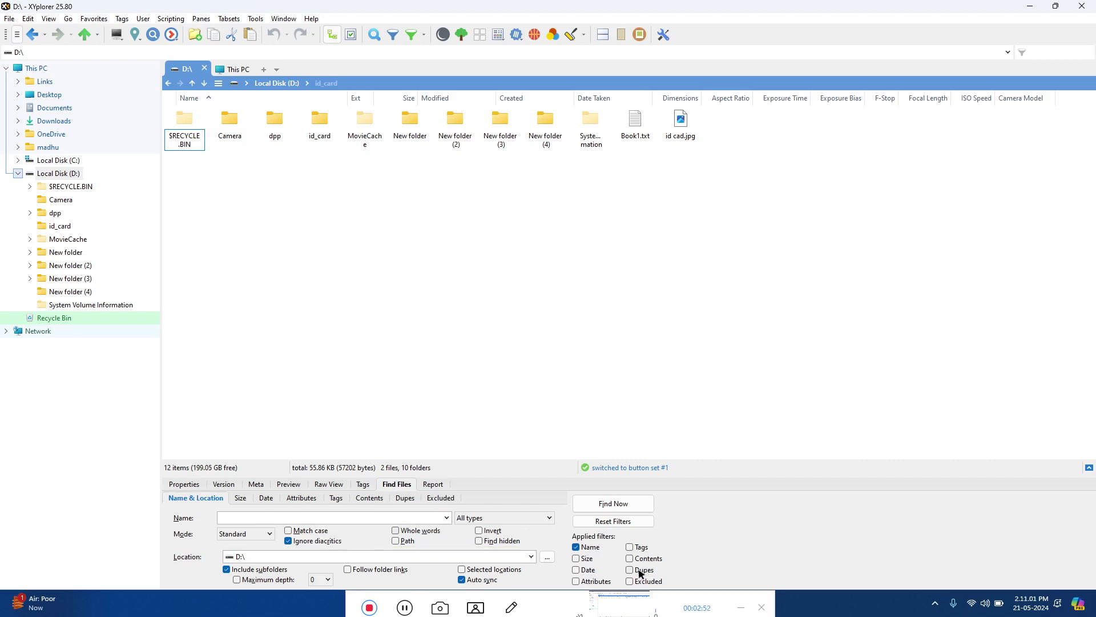
# Review the Find Files filter options for Dupes, Contents, Tags, Attributes, Date, Size, and Name & Location
pyautogui.click(409, 499)
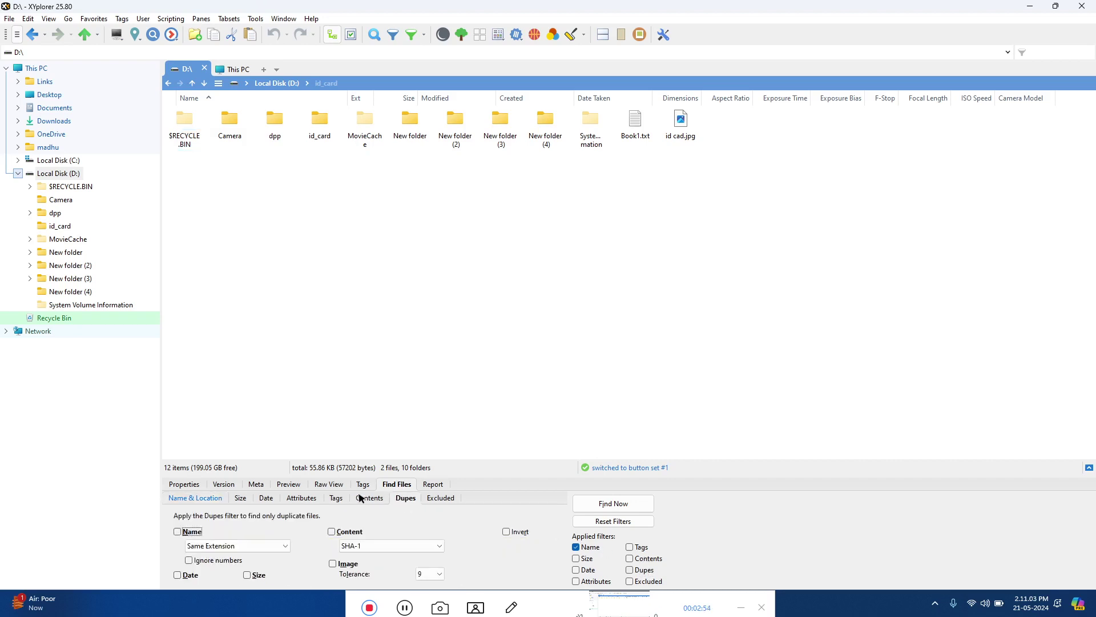
pyautogui.click(361, 499)
pyautogui.click(338, 499)
pyautogui.click(302, 499)
pyautogui.click(271, 500)
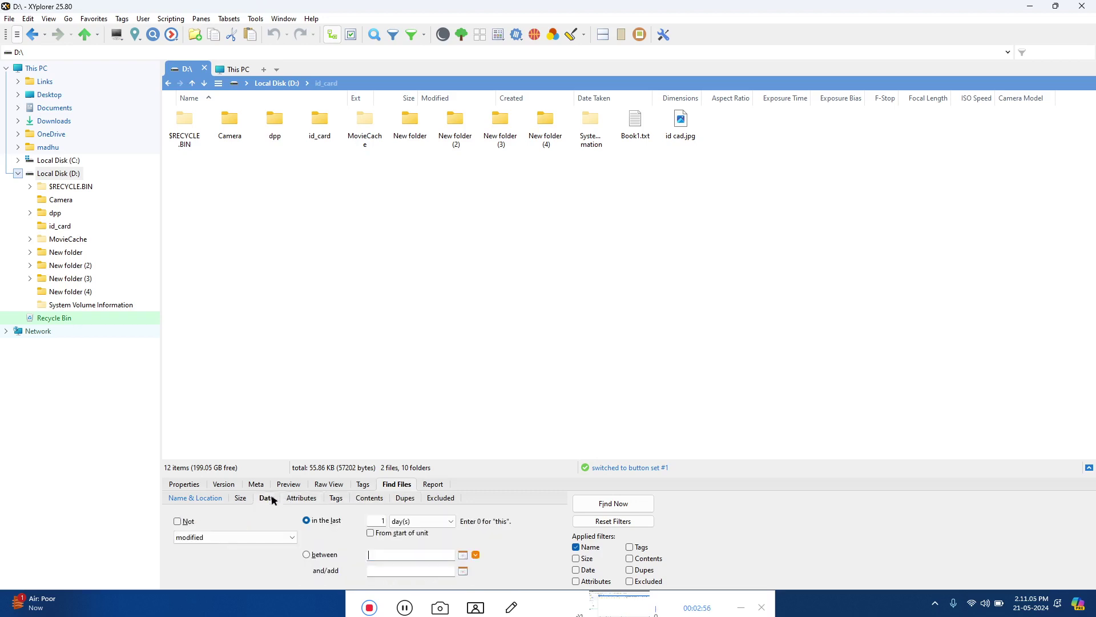
pyautogui.click(241, 499)
pyautogui.click(189, 499)
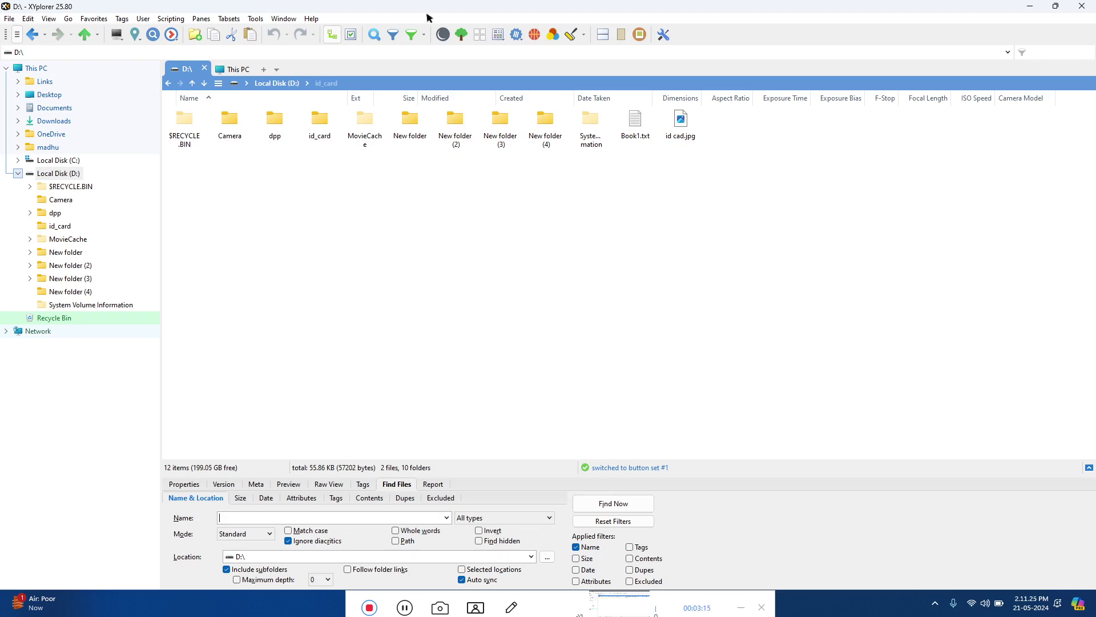
# Open the $RECYCLE.BIN folder in Windows Explorer and close that window again
pyautogui.click(172, 35)
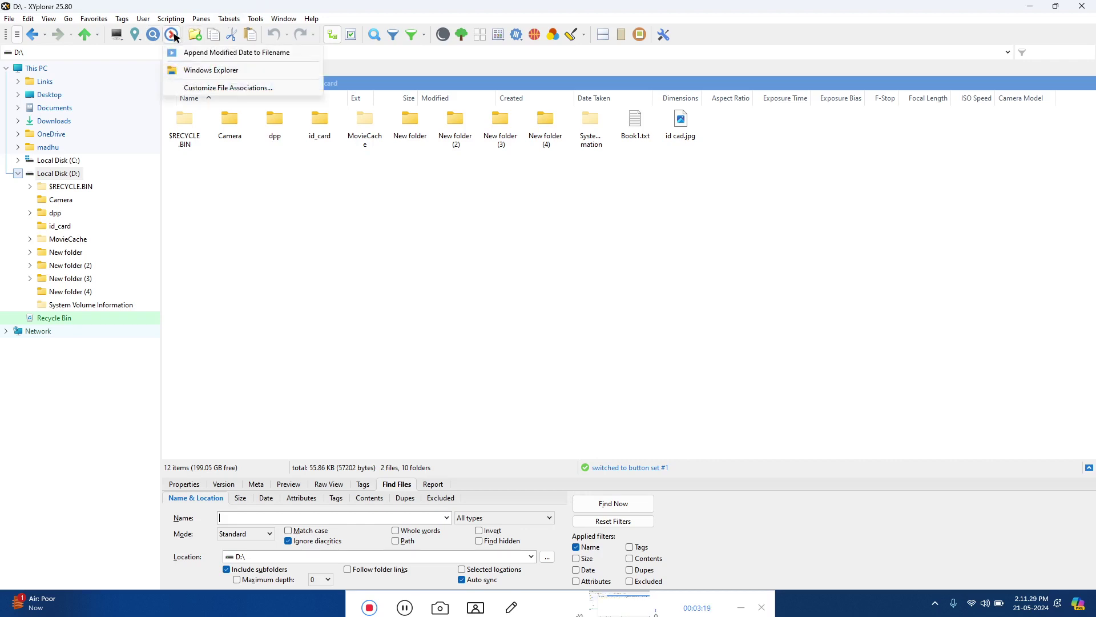
pyautogui.click(244, 71)
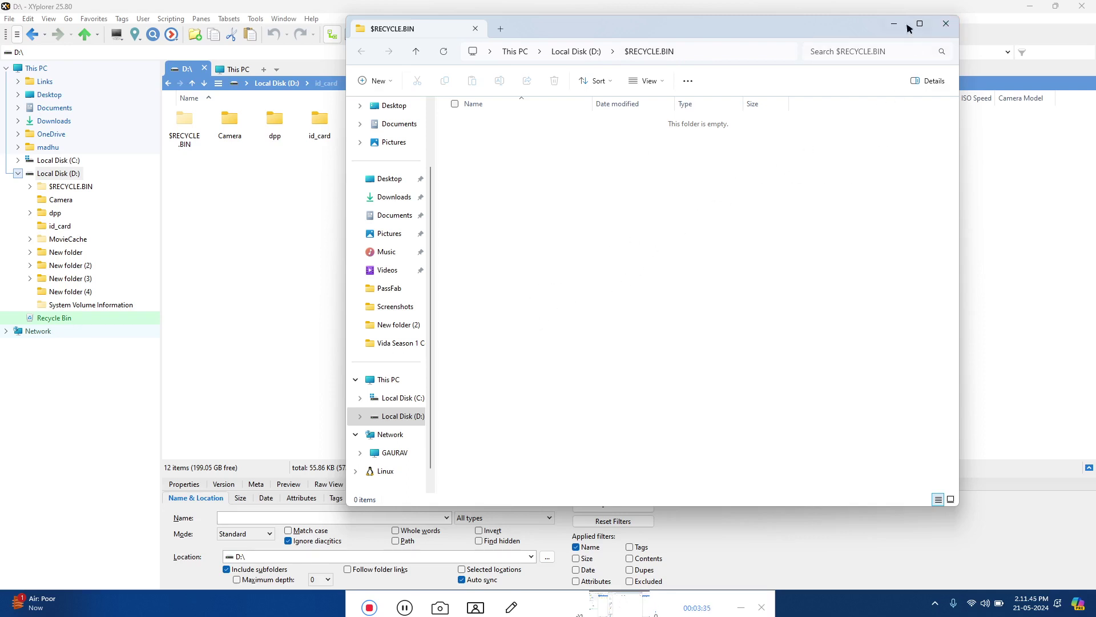
pyautogui.click(951, 26)
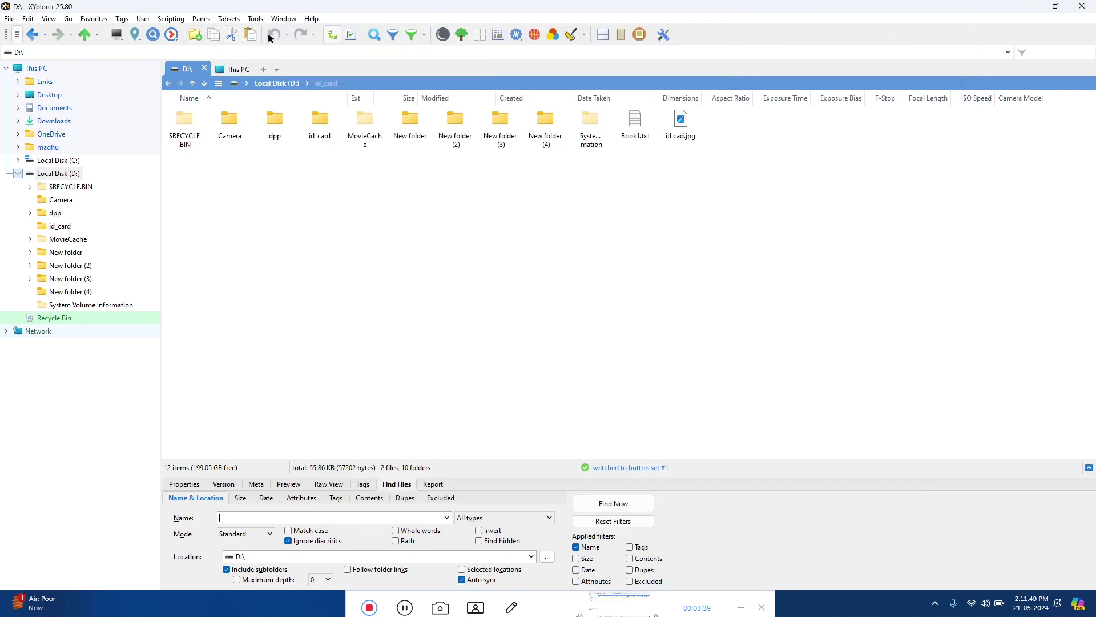
# Turn on checkbox selection for the items in the D:\ file list
pyautogui.click(337, 36)
pyautogui.click(351, 36)
pyautogui.click(352, 35)
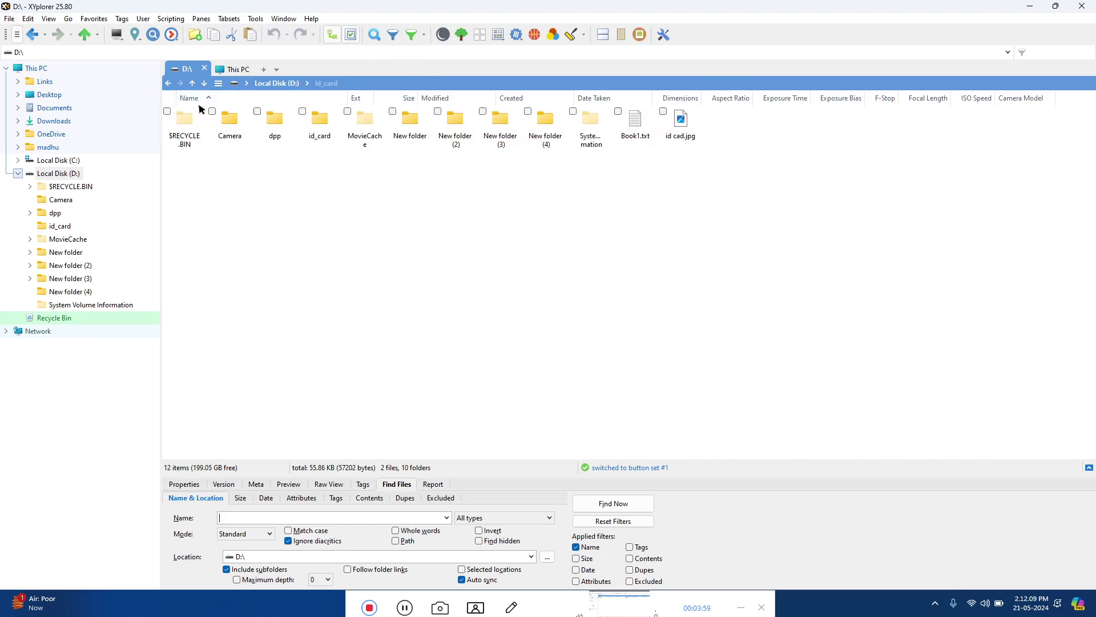
# Select folders individually using their checkboxes and as a group from Camera to New folder, and clear the selection
pyautogui.click(230, 118)
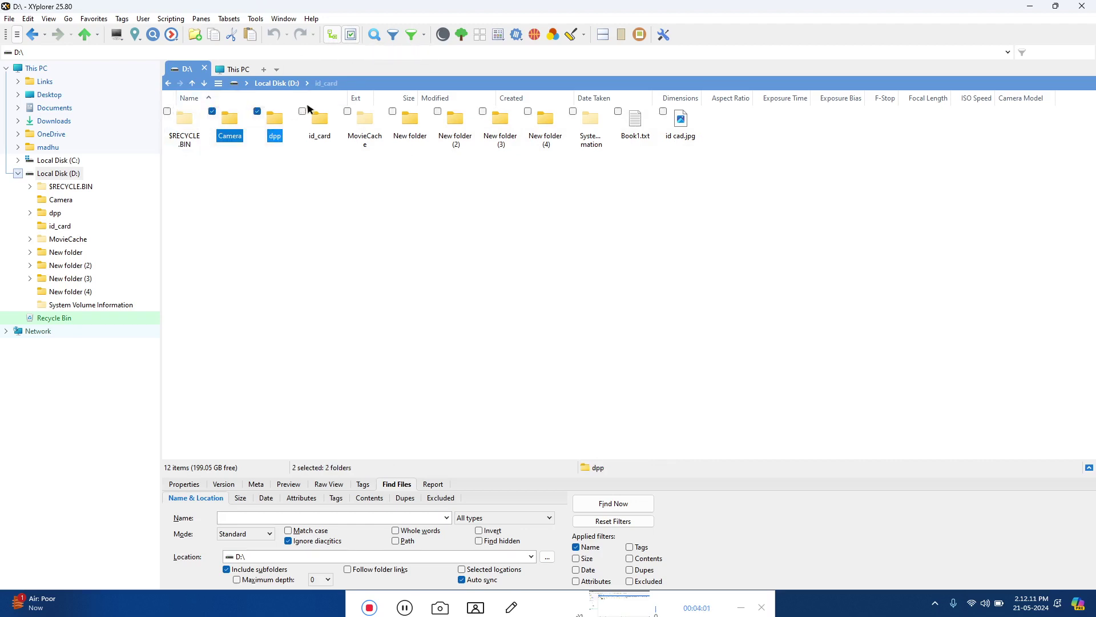
pyautogui.press('Right')
pyautogui.press('Right')
pyautogui.press('Left')
pyautogui.press('Left')
pyautogui.press('Right')
pyautogui.press('Right')
pyautogui.press('Right')
pyautogui.press('Right')
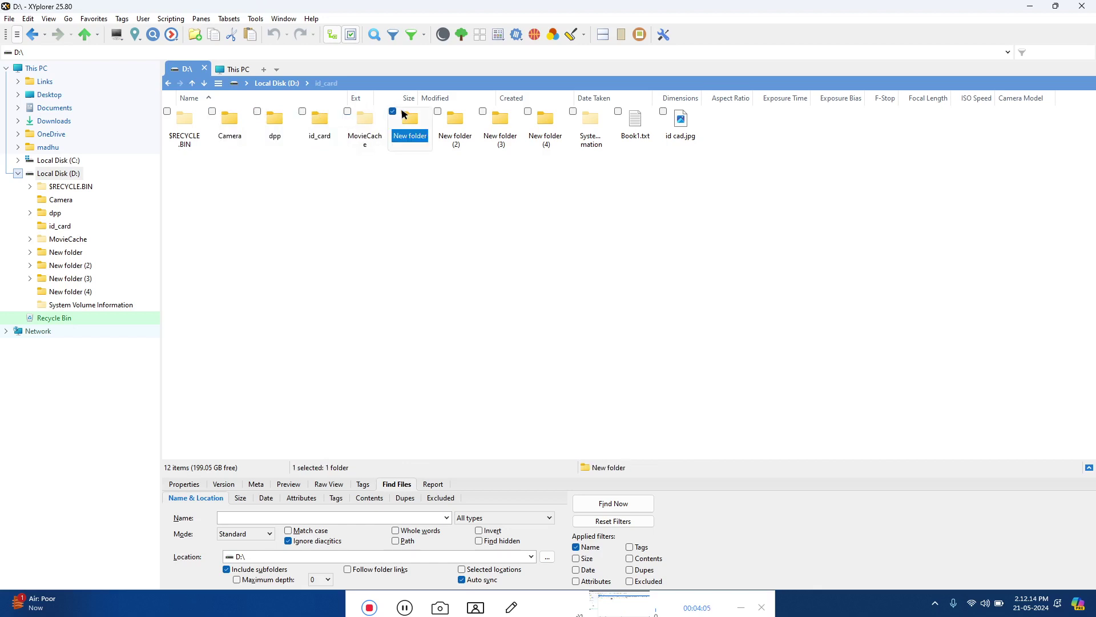
pyautogui.click(347, 111)
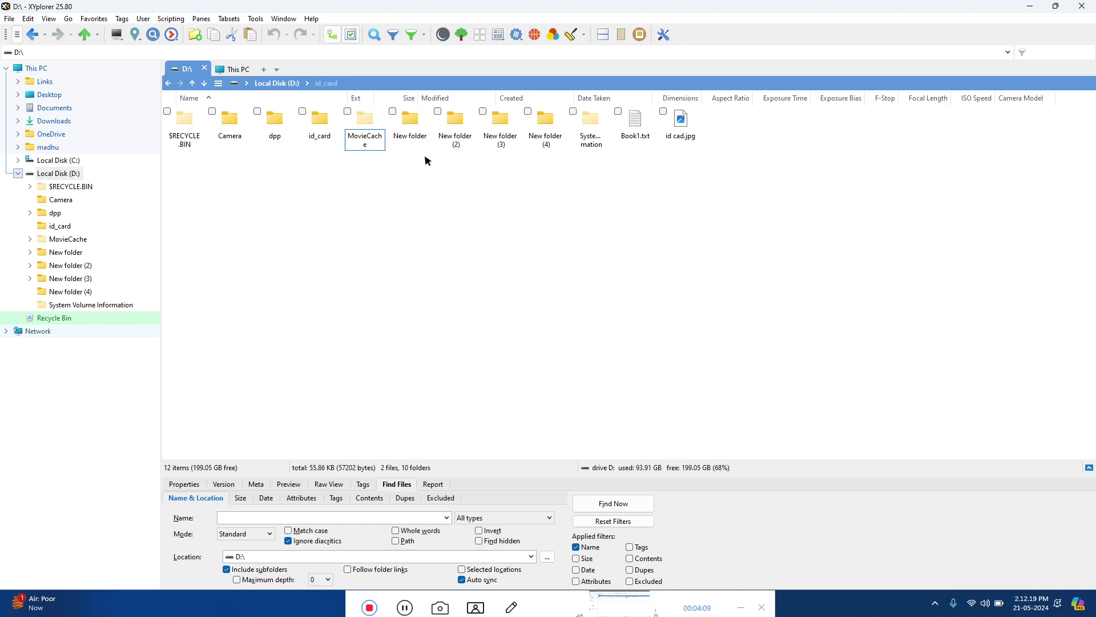
pyautogui.moveTo(430, 193); pyautogui.dragTo(254, 120)
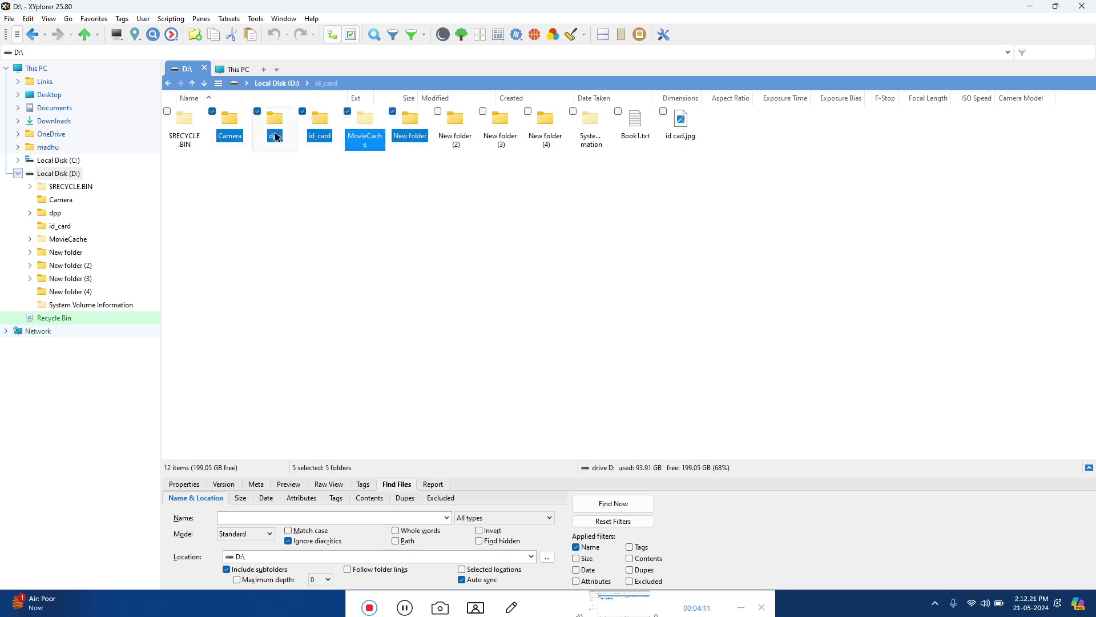
pyautogui.click(624, 261)
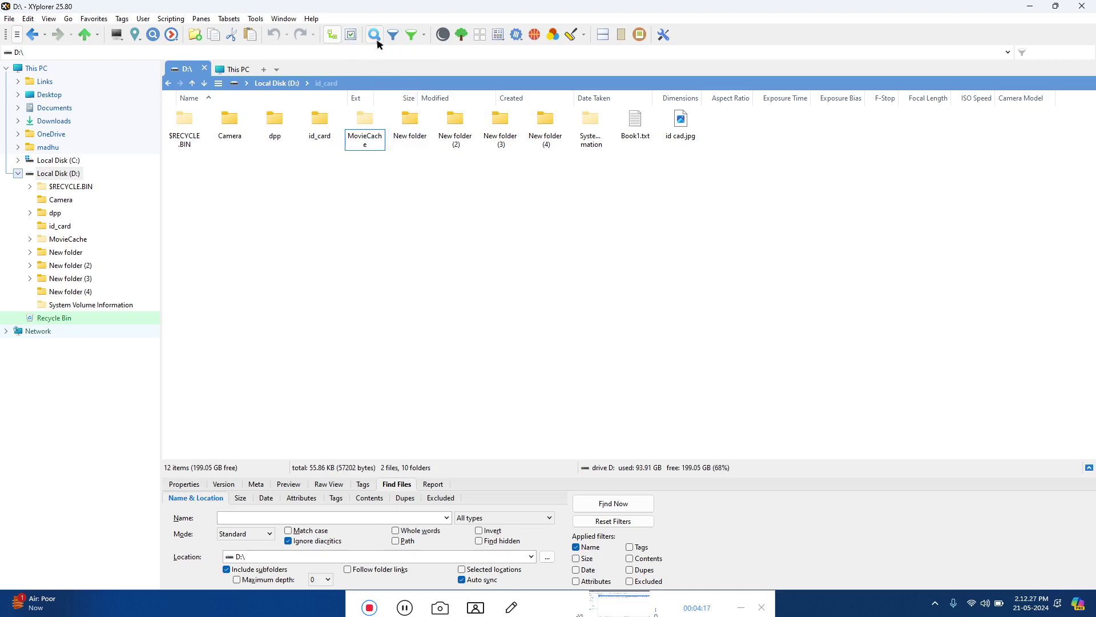
# Open Quick Search for D:\ to examine its search input and options, and cancel it
pyautogui.click(375, 34)
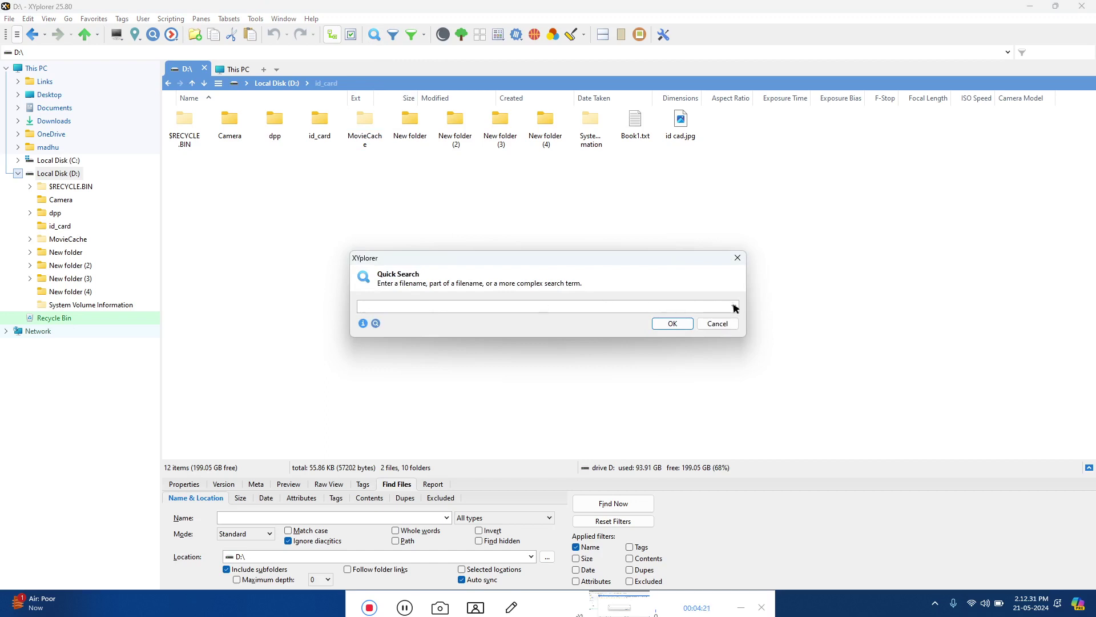
pyautogui.click(387, 174)
pyautogui.click(376, 323)
pyautogui.click(717, 324)
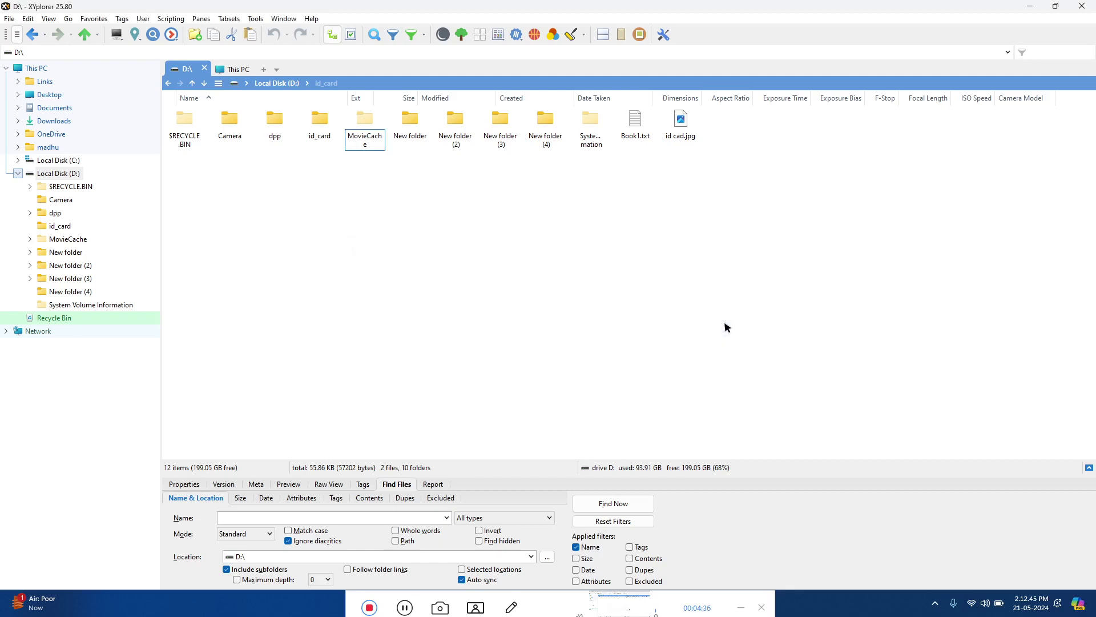
# Examine the preset patterns available for a visual filter, such as the image, audio and text patterns, and cancel without applying one
pyautogui.click(393, 36)
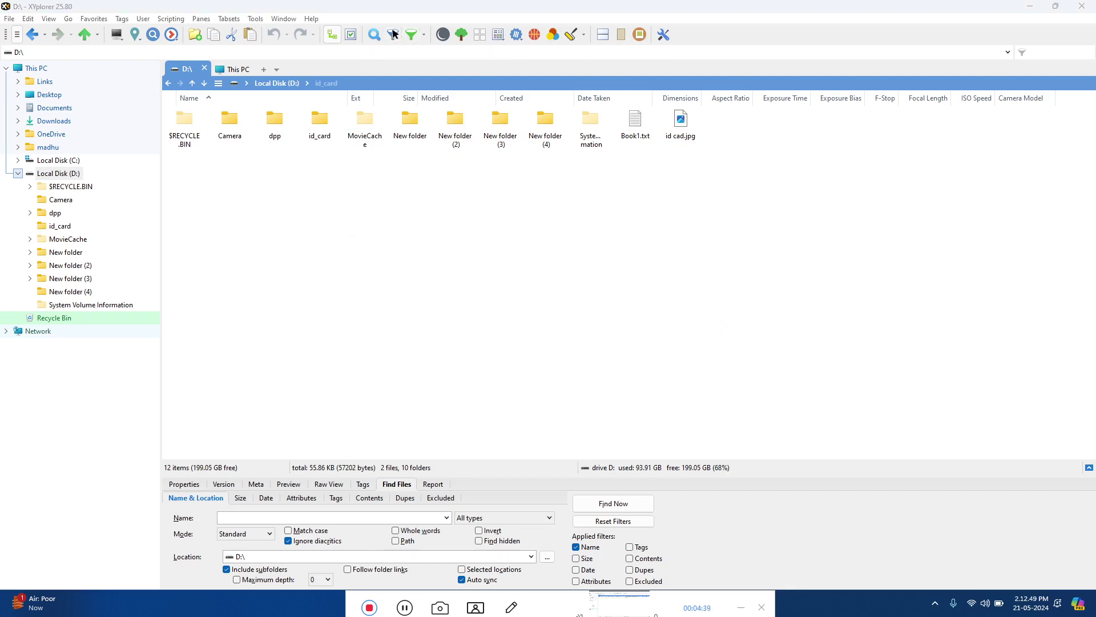
pyautogui.moveTo(502, 253); pyautogui.dragTo(372, 249)
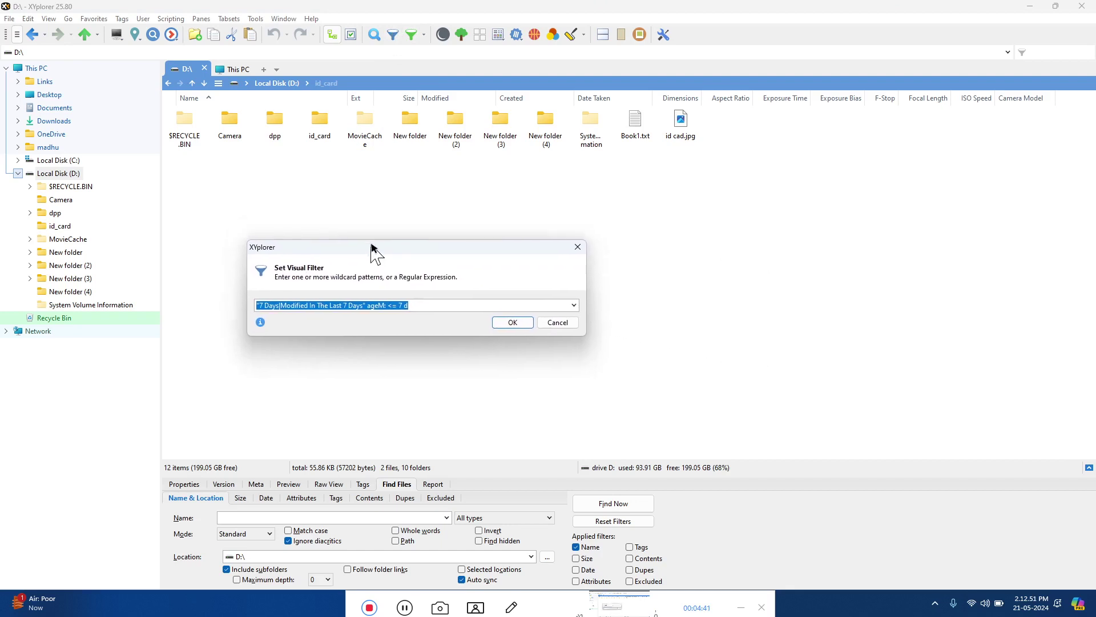
pyautogui.click(573, 308)
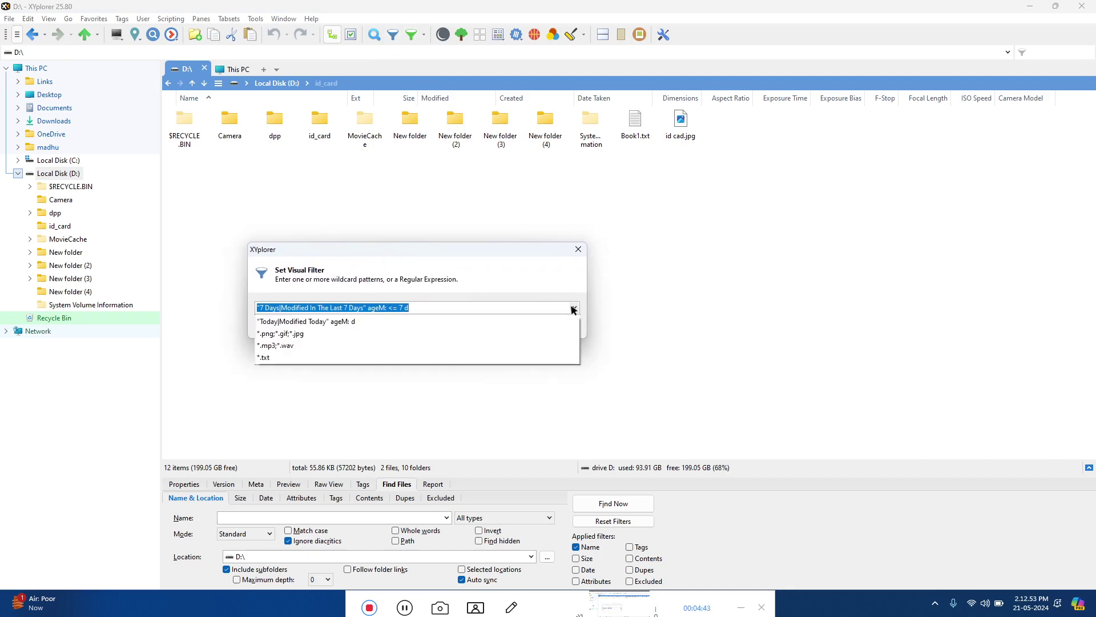
pyautogui.click(573, 308)
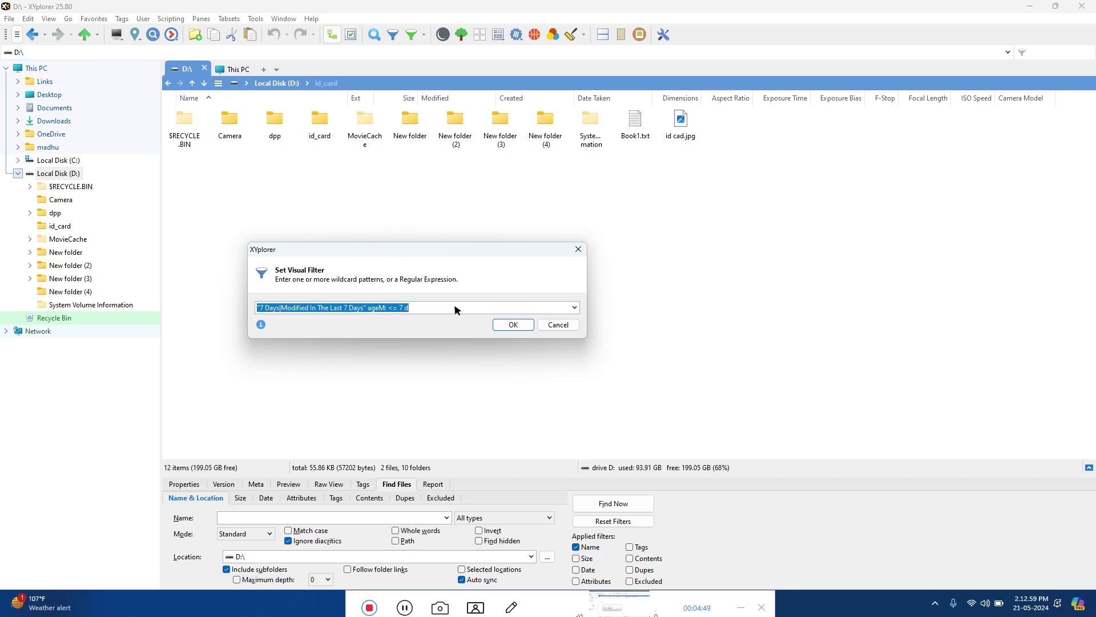
pyautogui.moveTo(455, 309); pyautogui.dragTo(226, 314)
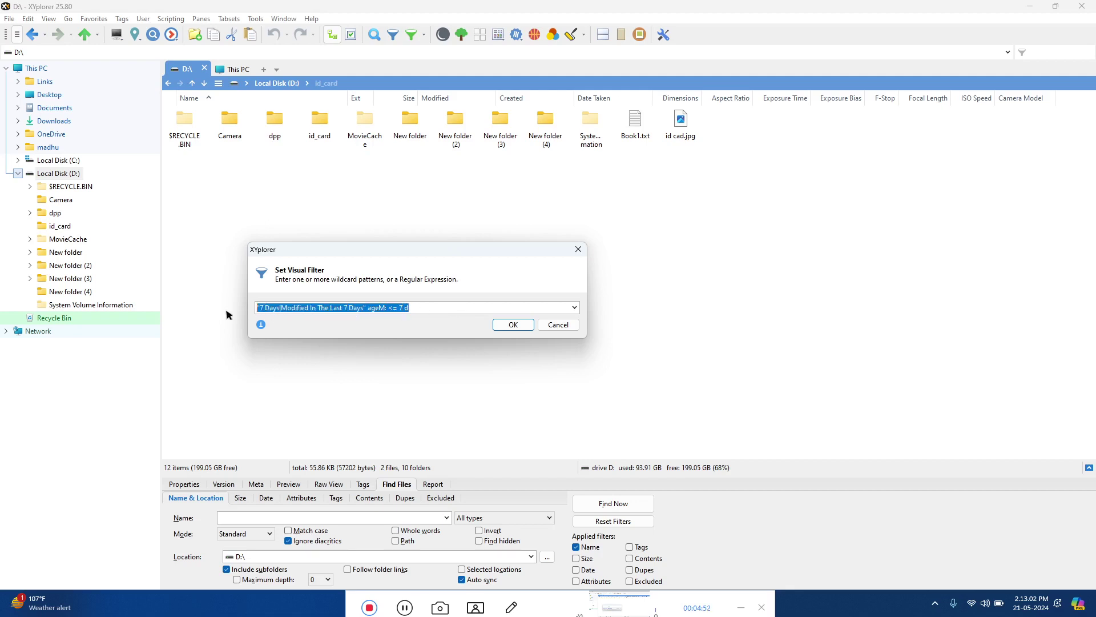
pyautogui.click(558, 325)
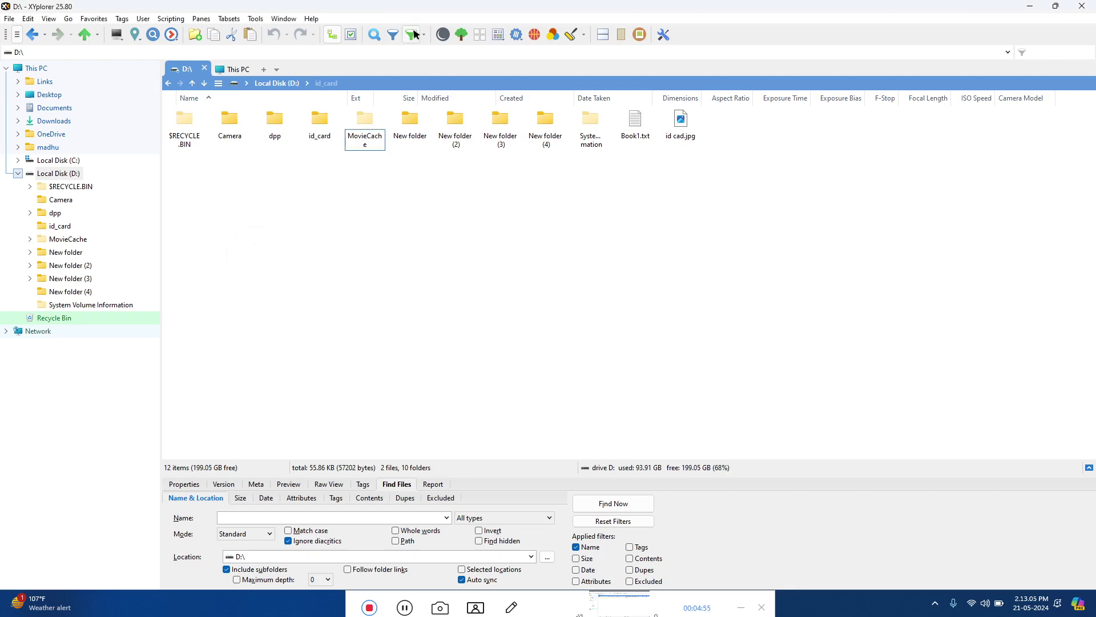
# Review the predefined quick filters by file type, modification date, size and item kind, and close the list without applying any
pyautogui.click(415, 34)
pyautogui.click(415, 34)
pyautogui.click(424, 34)
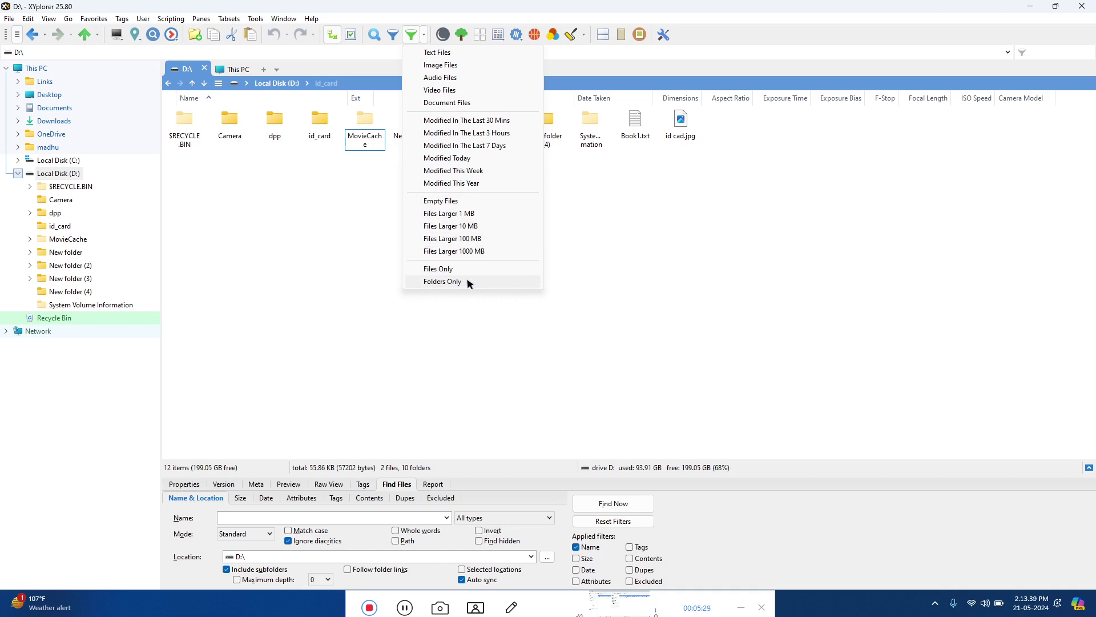
pyautogui.click(315, 212)
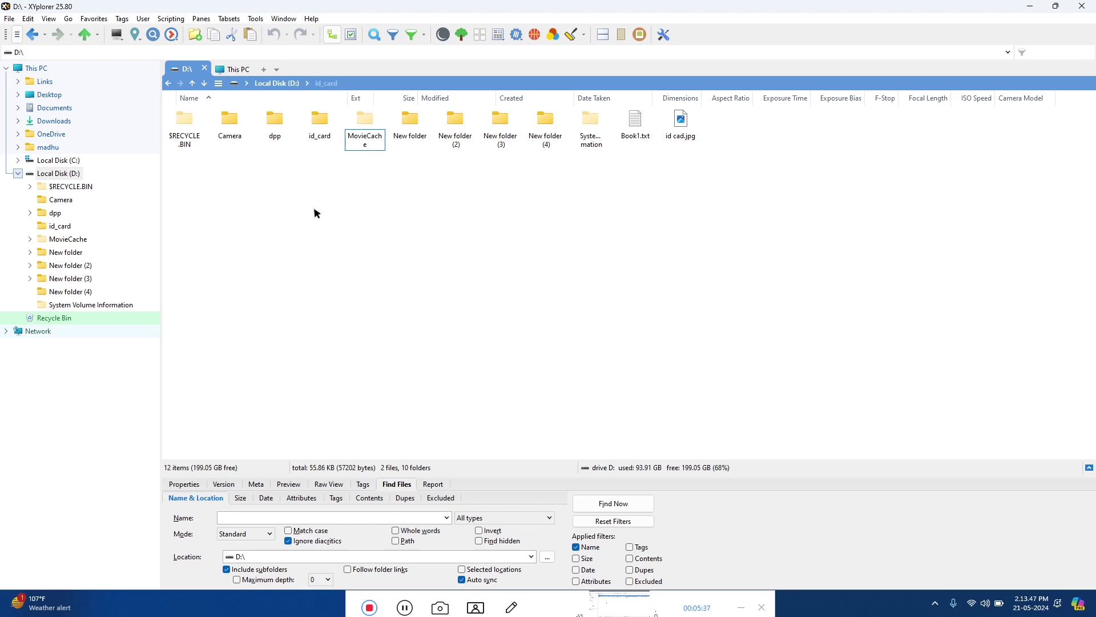
# Close the quick filter list without applying any filter, and turn dark mode on and back off
pyautogui.click(424, 34)
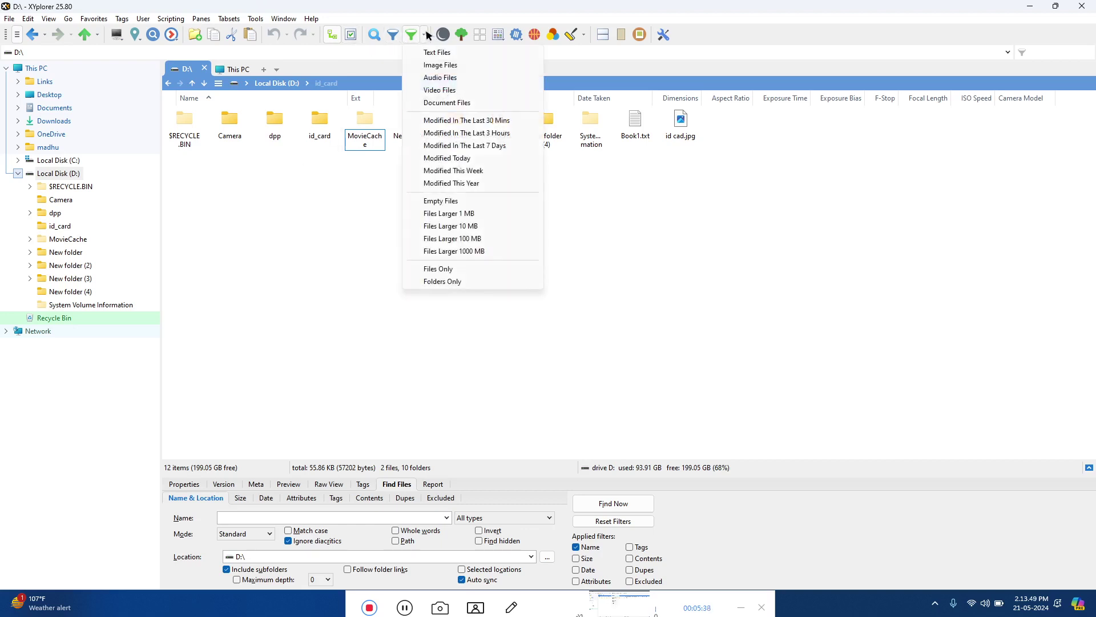
pyautogui.click(443, 35)
pyautogui.click(444, 35)
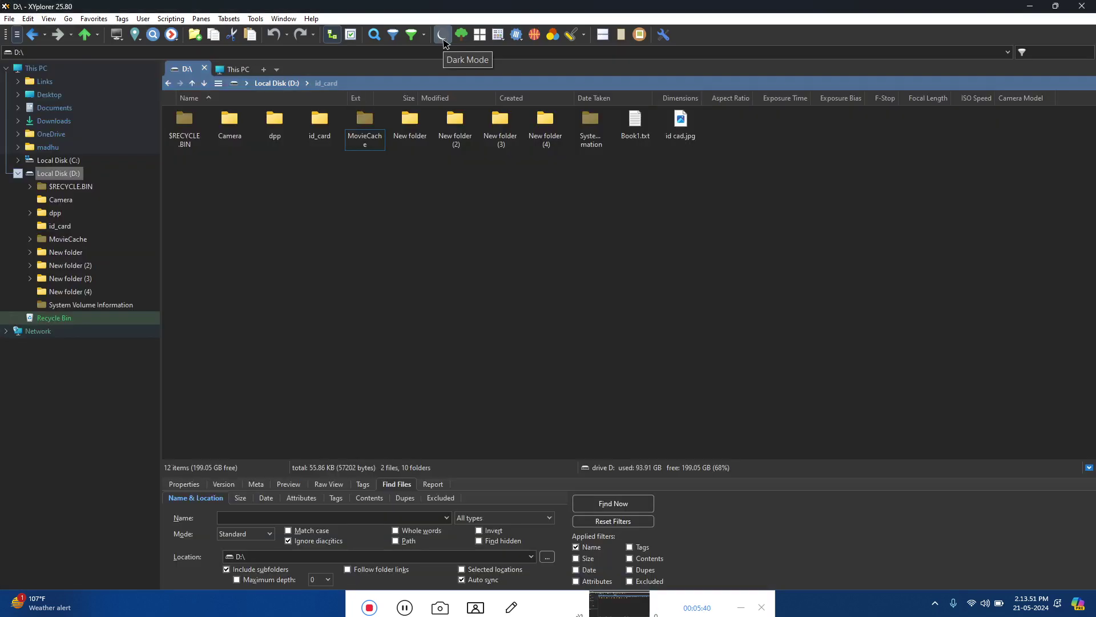
pyautogui.click(444, 35)
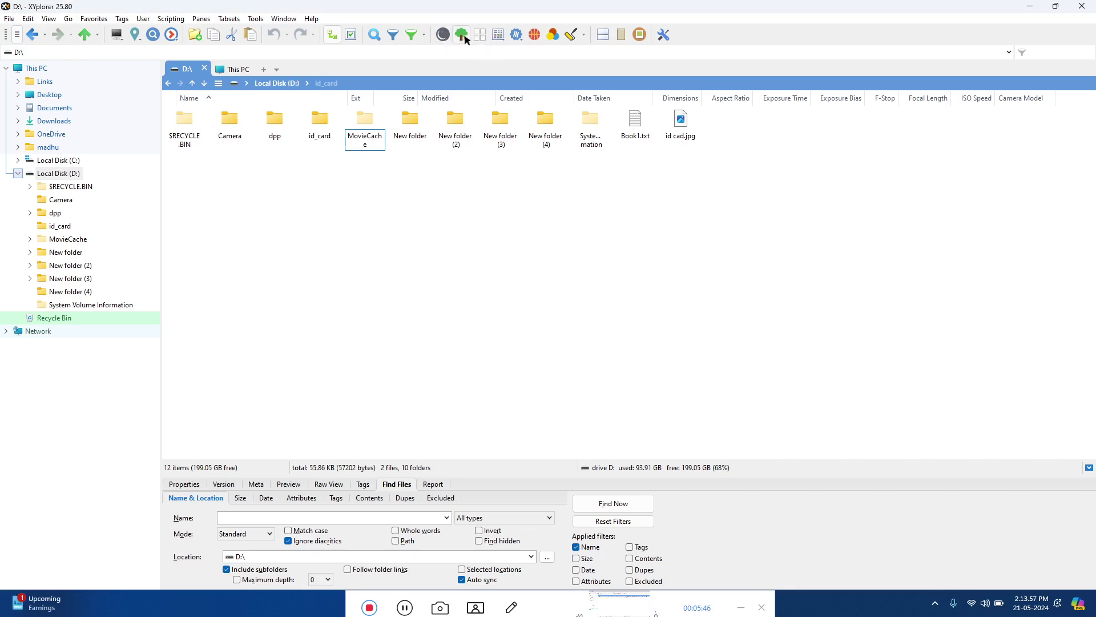
# Expand and collapse New folder (2) in the folder tree, and open the Camera folder on drive D
pyautogui.click(462, 36)
pyautogui.click(31, 265)
pyautogui.click(31, 265)
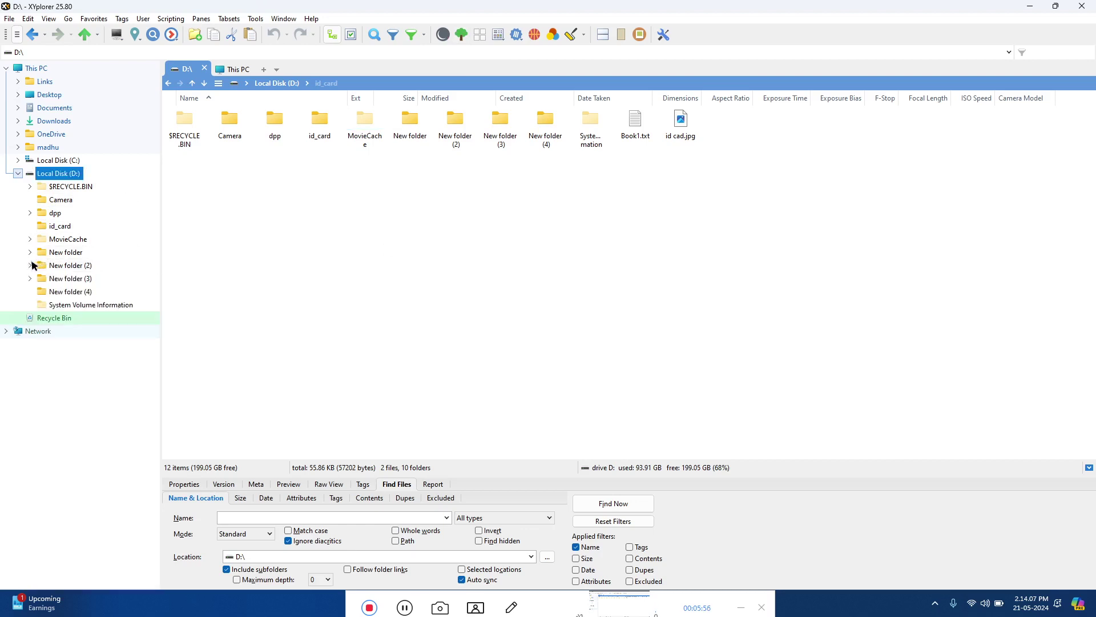
pyautogui.click(40, 203)
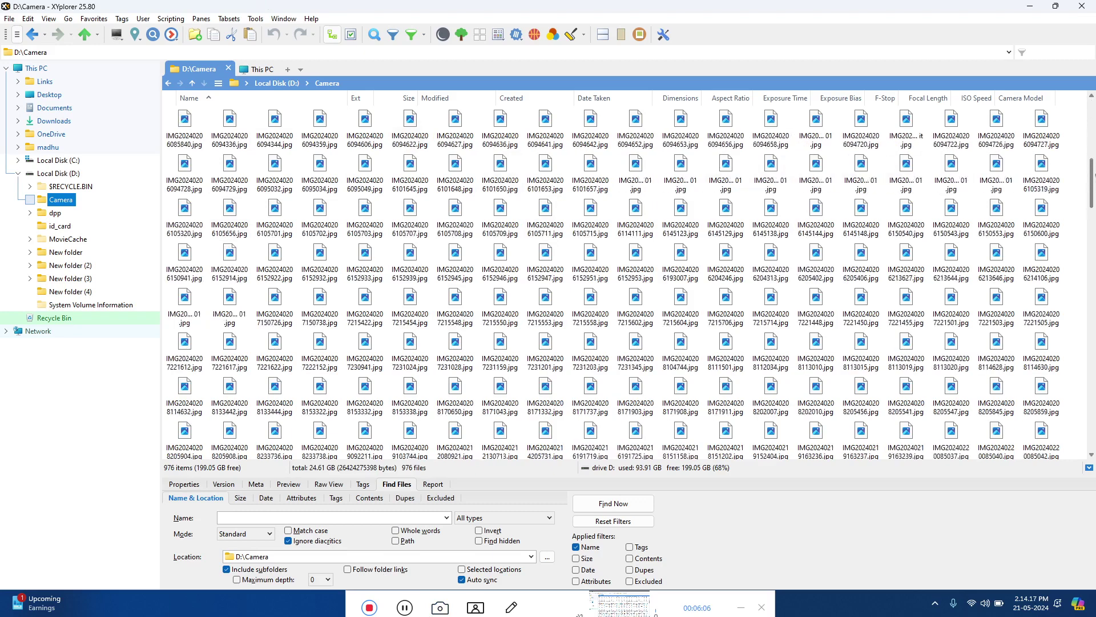
# Turn on Mini Tree, and expand and collapse New folder (2) to try it out
pyautogui.click(461, 36)
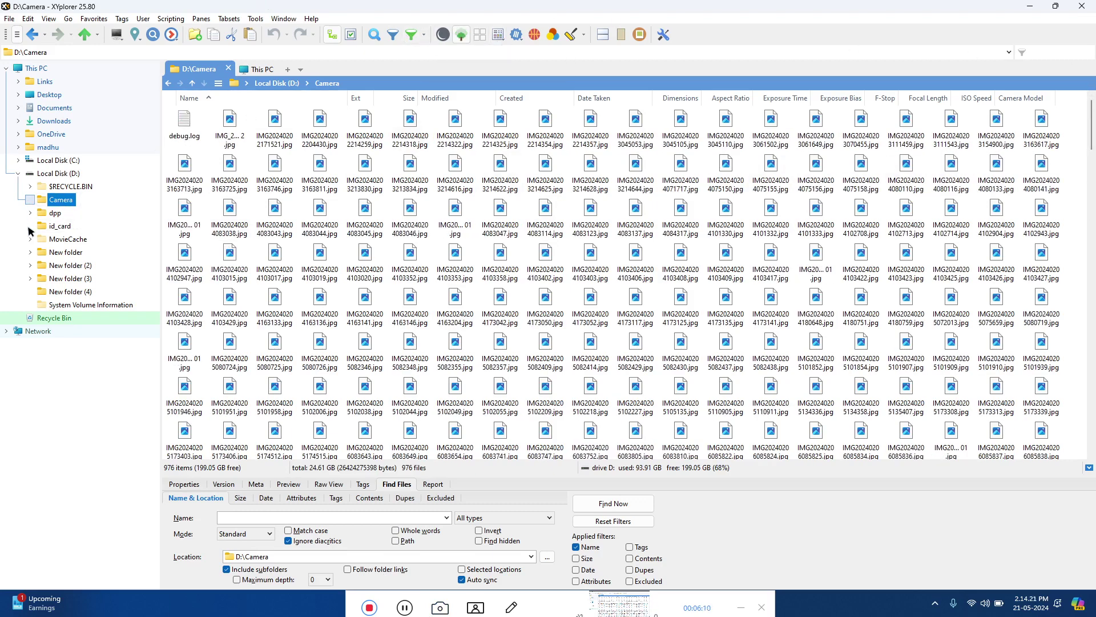
pyautogui.click(30, 265)
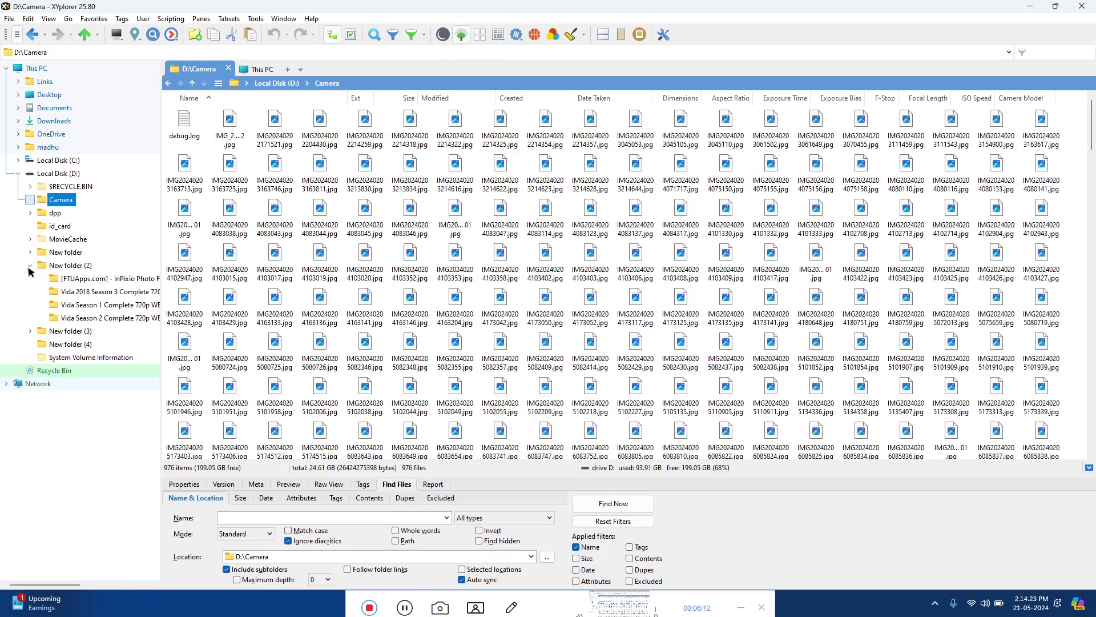
pyautogui.click(30, 265)
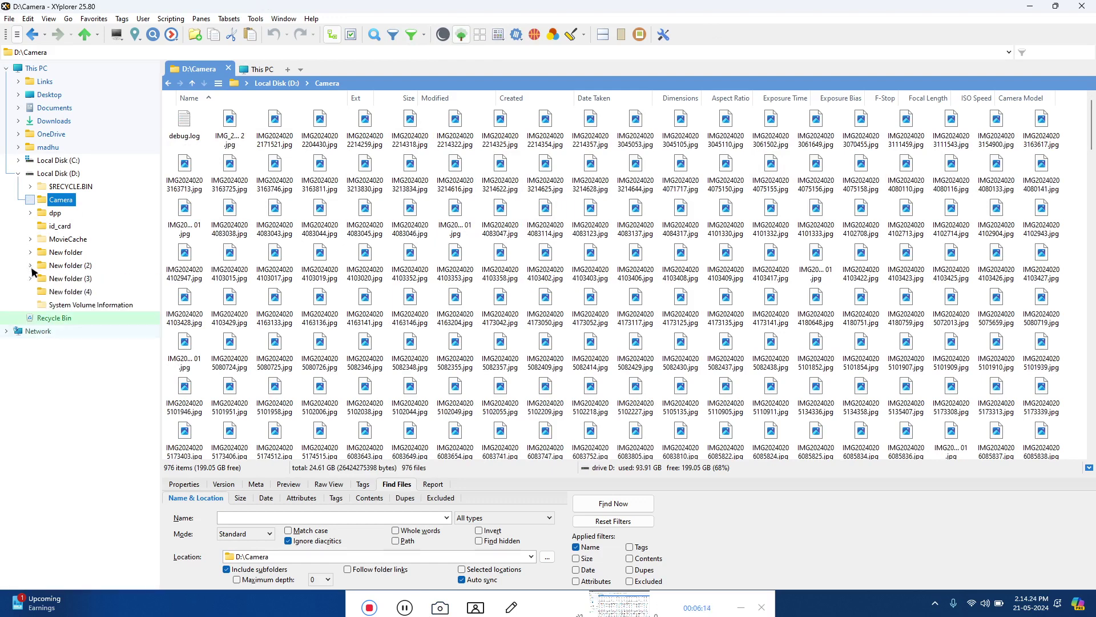
# Expand Local Disk (C:) in the folder tree and open its Program Files folder with the subfolders expanded
pyautogui.click(18, 160)
pyautogui.click(42, 162)
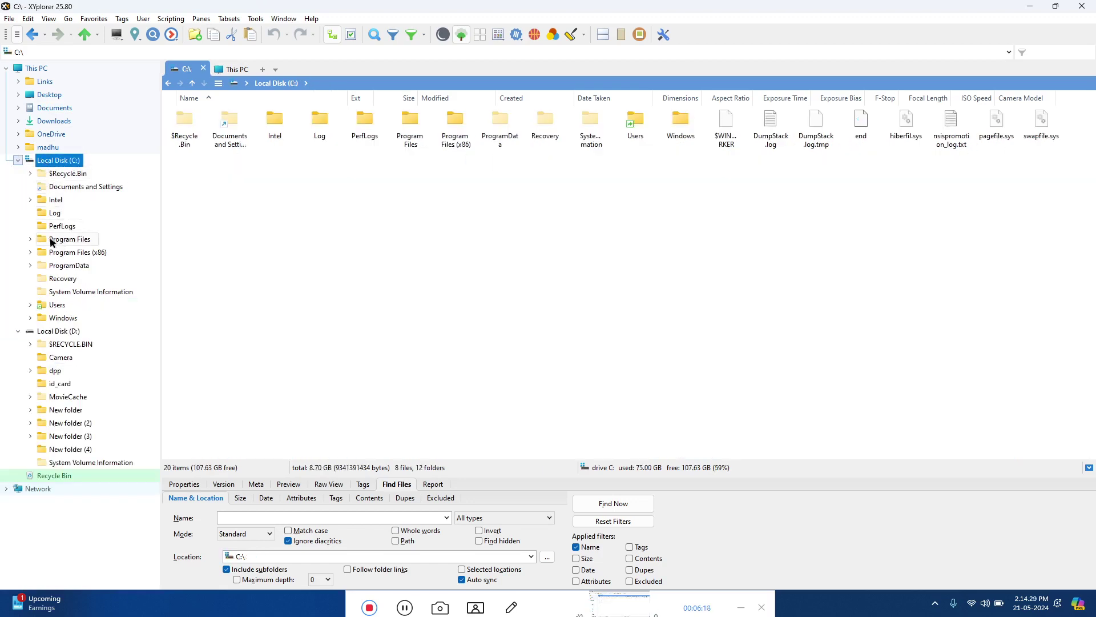
pyautogui.click(31, 239)
pyautogui.click(67, 121)
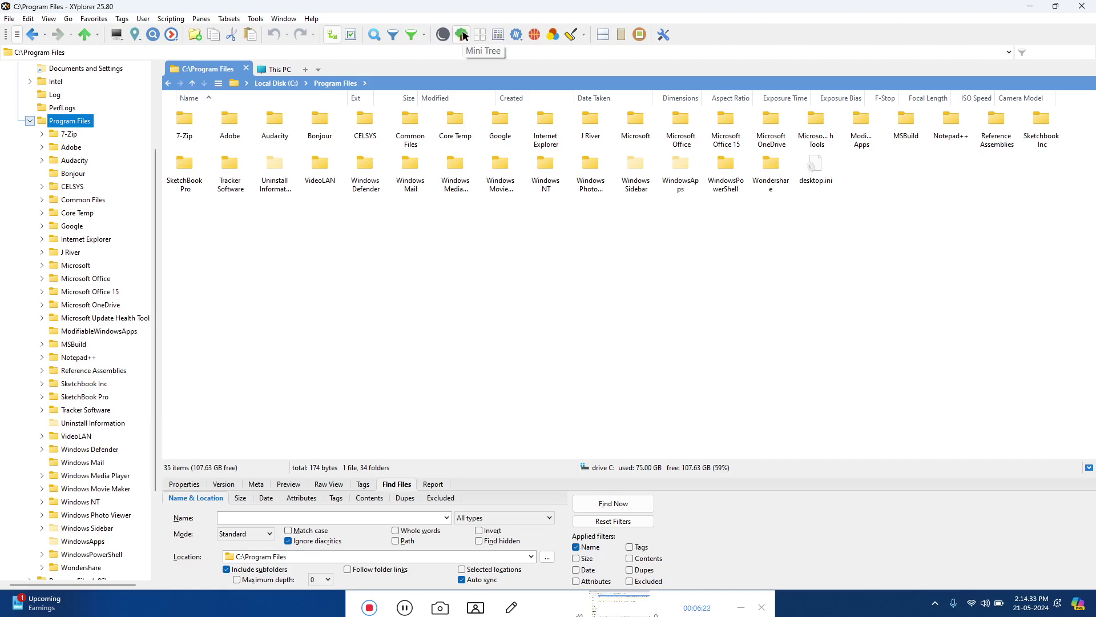
# Toggle Mini Tree while looking through the folder tree, and collapse the Program Files branch
pyautogui.scroll(-3, 114, 281)
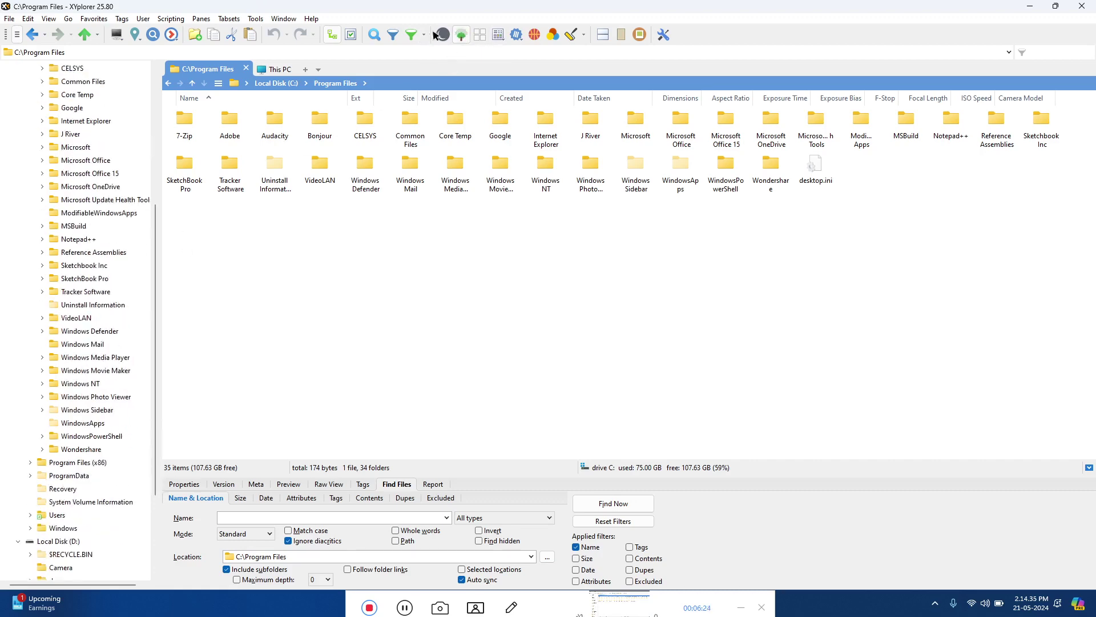
pyautogui.click(465, 35)
pyautogui.click(467, 34)
pyautogui.click(467, 34)
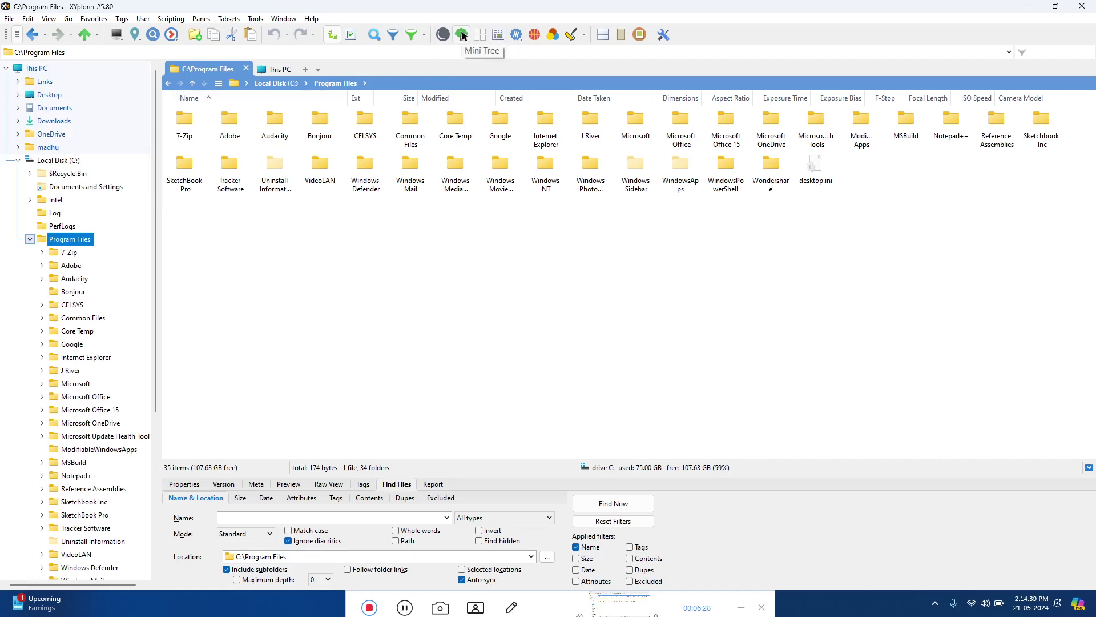
pyautogui.click(462, 35)
pyautogui.scroll(-3, 132, 340)
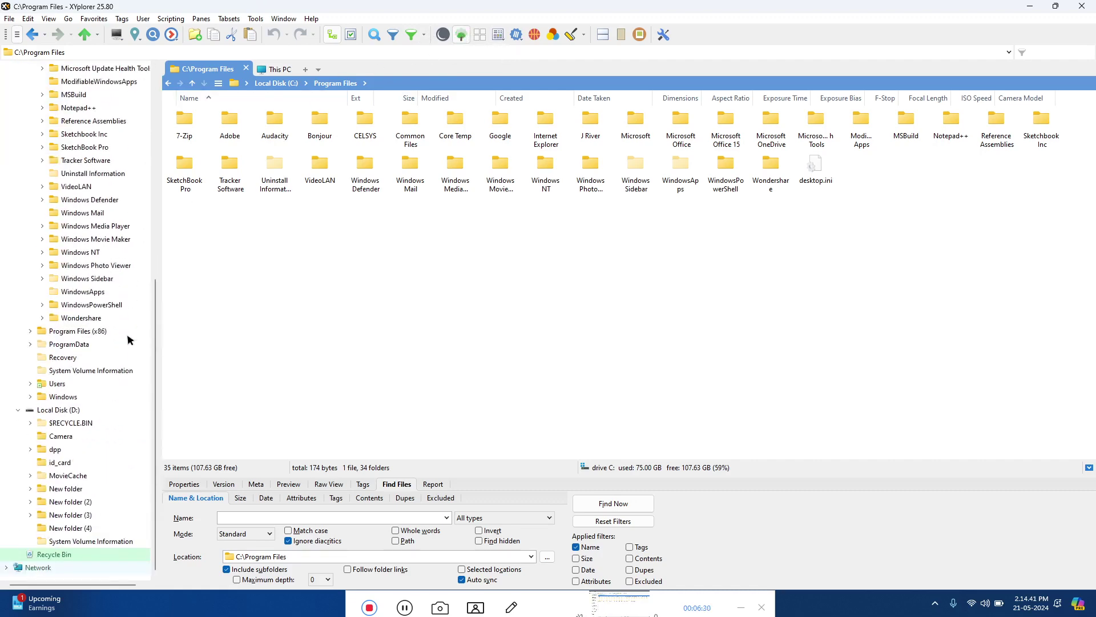
pyautogui.scroll(3, 132, 337)
pyautogui.scroll(-3, 133, 340)
pyautogui.scroll(6, 134, 337)
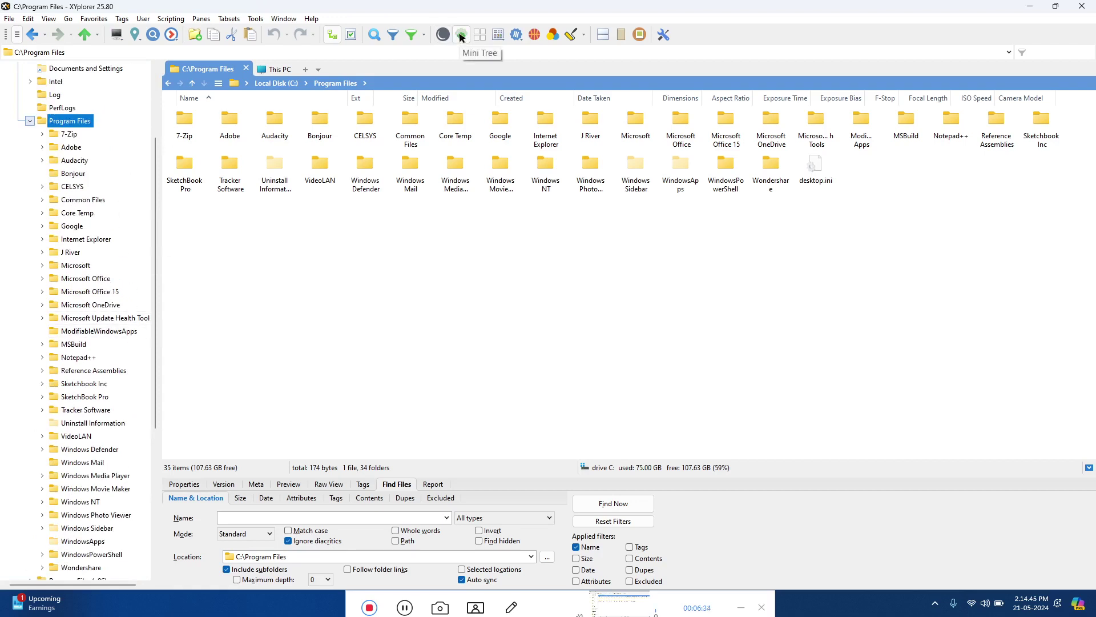
pyautogui.click(29, 120)
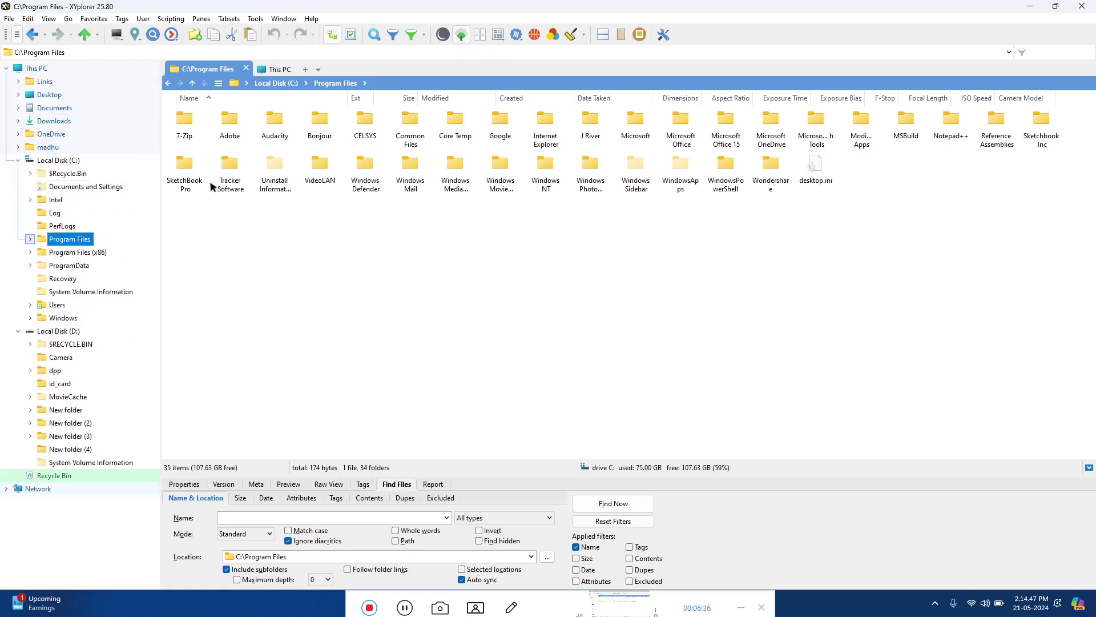
pyautogui.click(463, 36)
# Show Program Files in Branch View to look through its flattened contents, and turn Branch View off
pyautogui.click(480, 35)
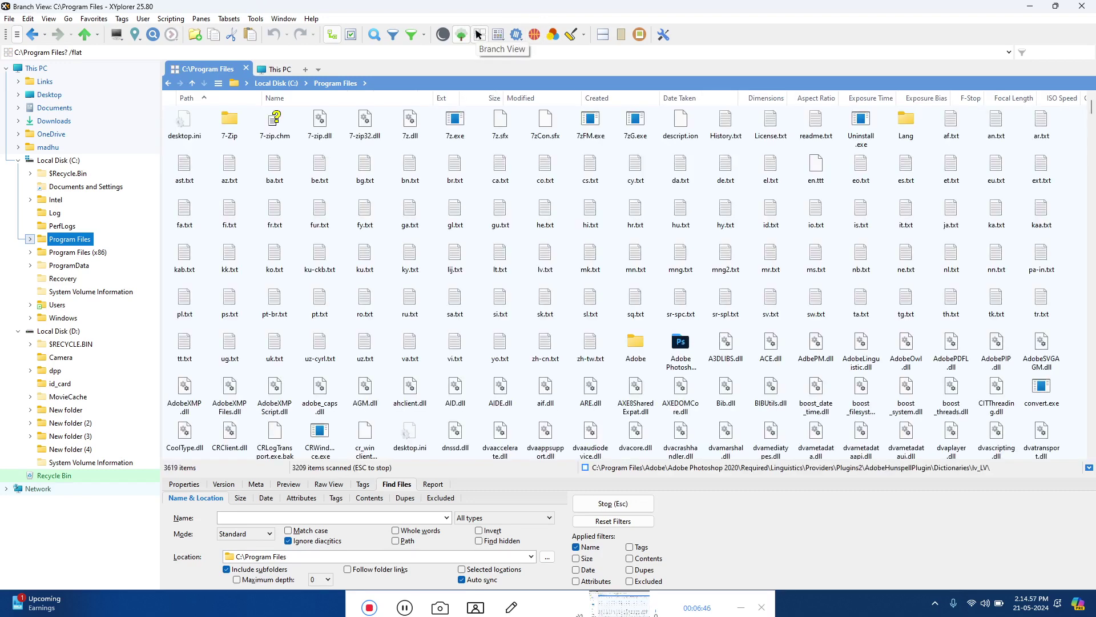
pyautogui.scroll(-5, 611, 169)
pyautogui.scroll(-7, 863, 207)
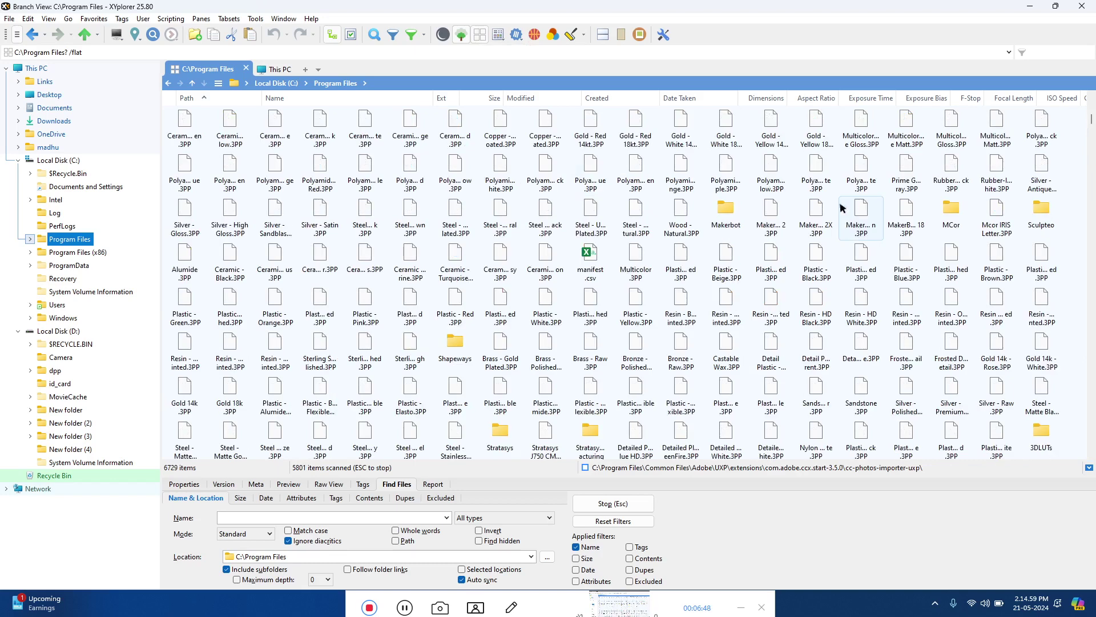
pyautogui.click(483, 35)
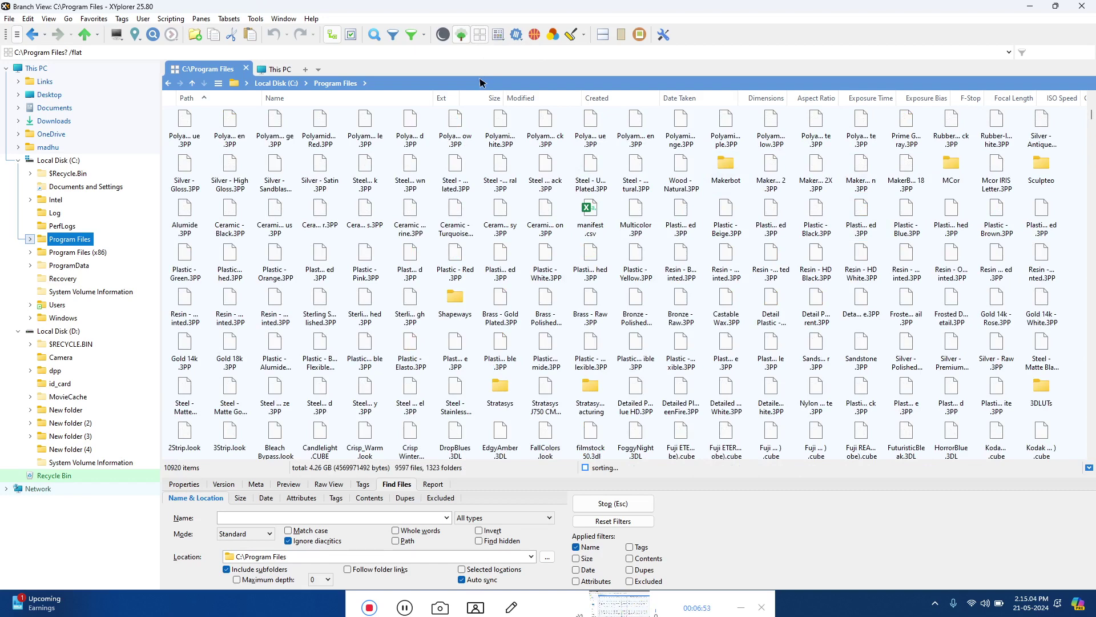
pyautogui.click(480, 35)
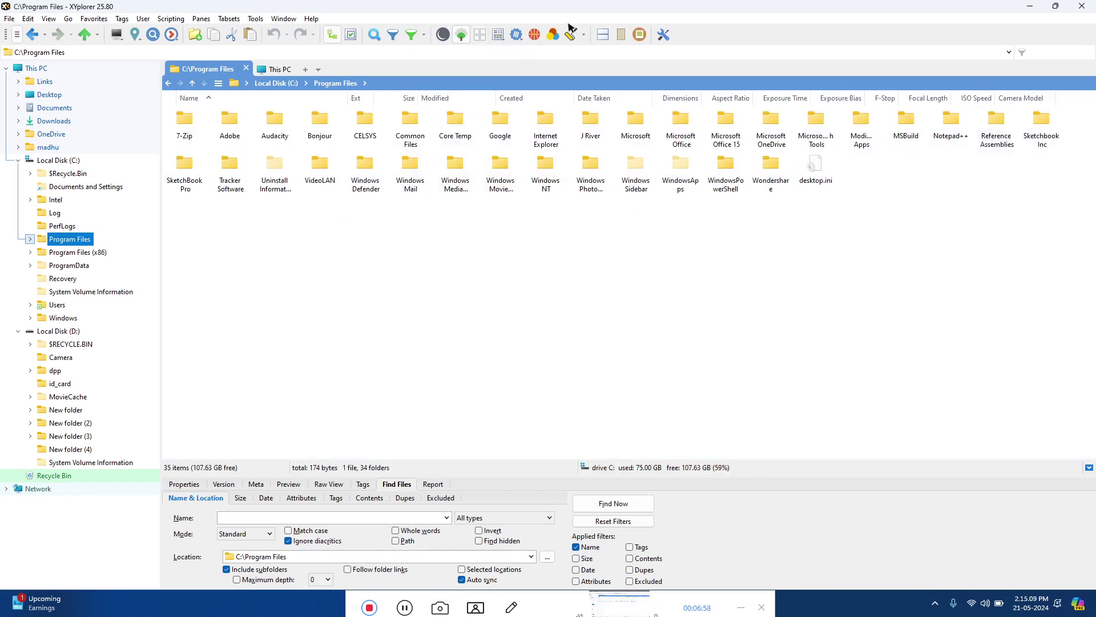
# Switch the Program Files list to Small Icons and review the other view modes
pyautogui.click(498, 34)
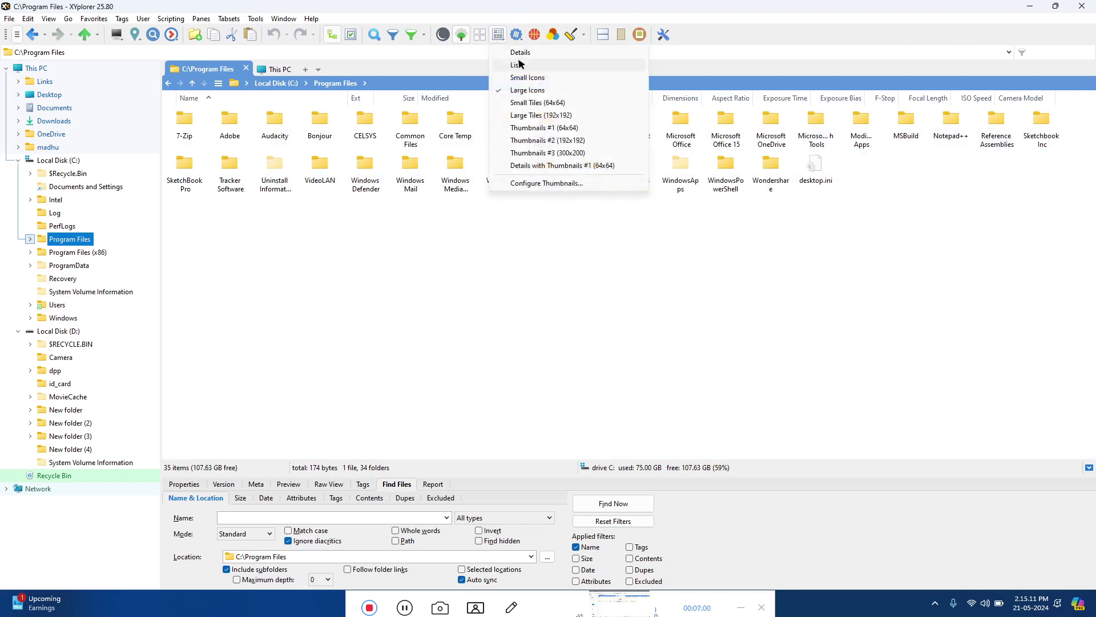
pyautogui.click(529, 77)
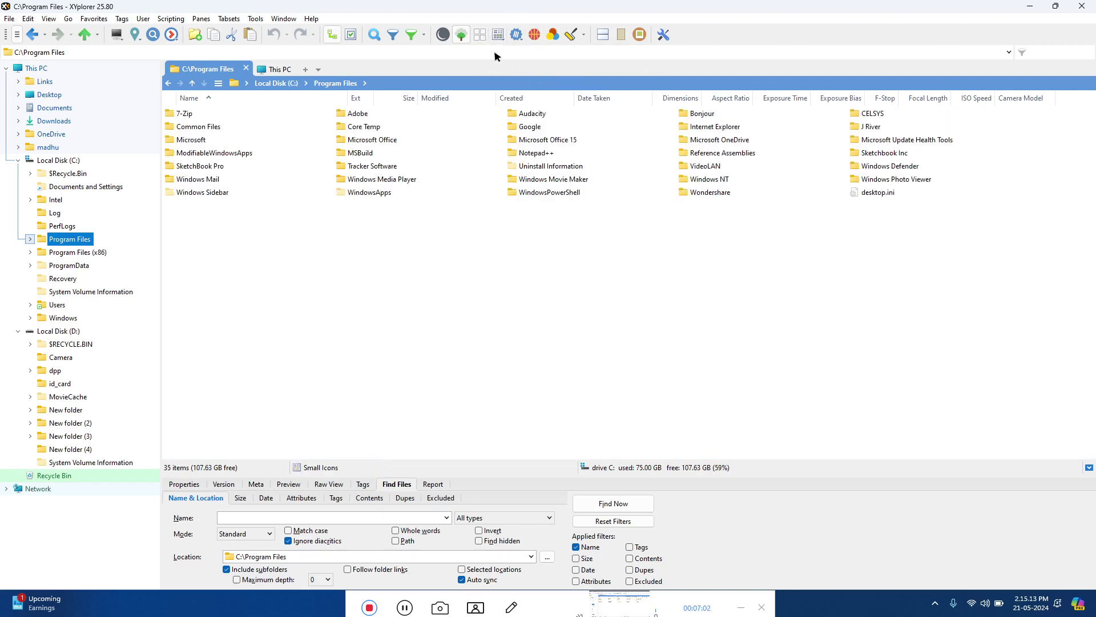
pyautogui.click(500, 35)
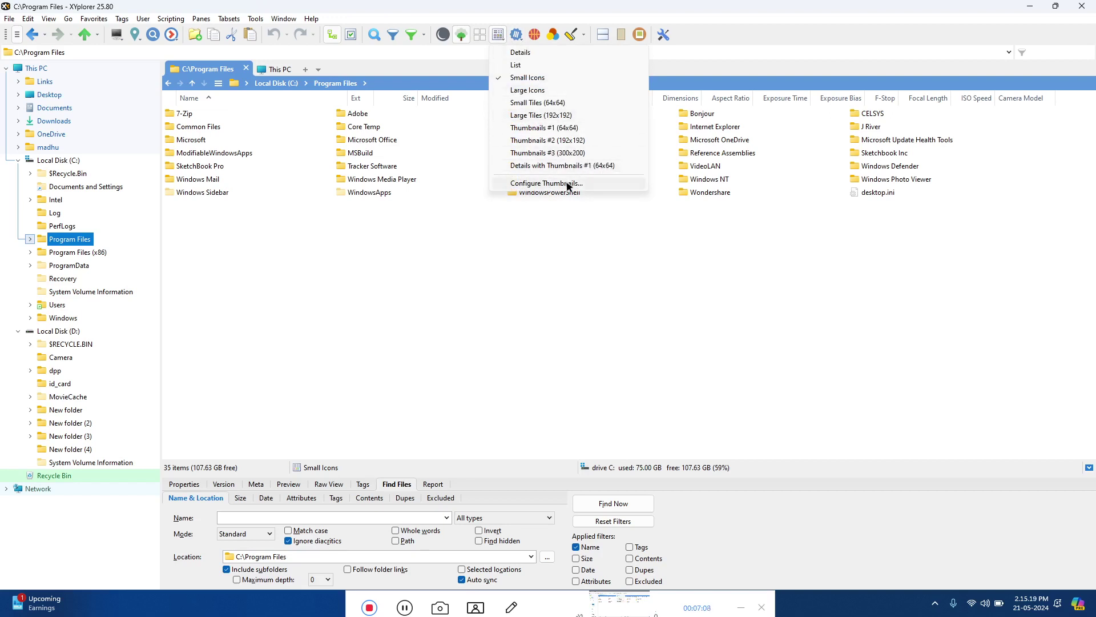
pyautogui.click(517, 34)
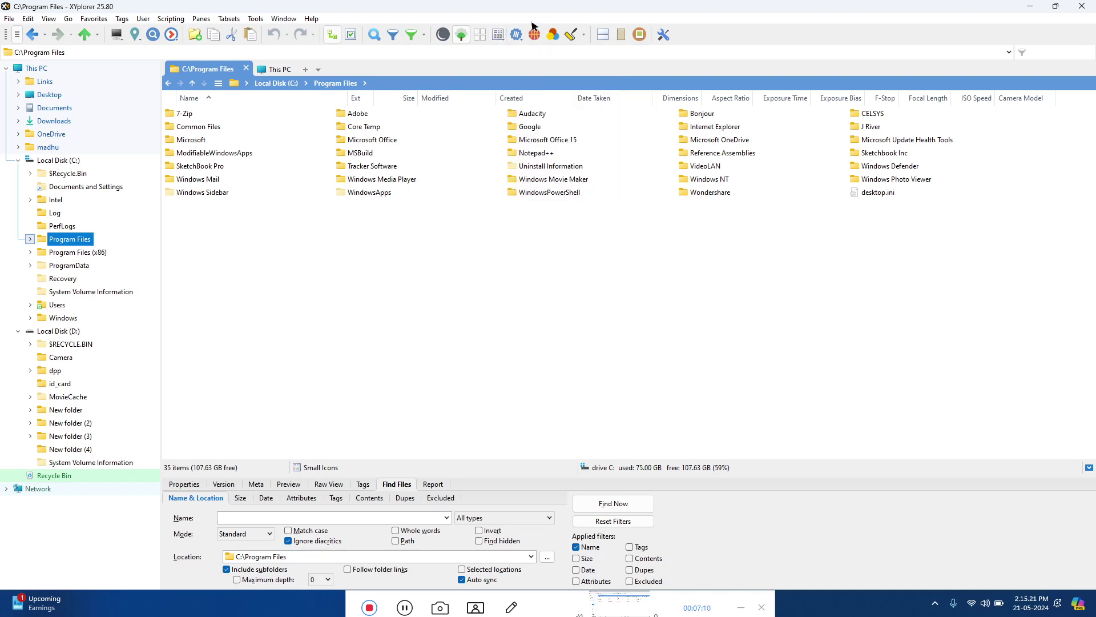
# Try the Audio Tags Column Layout on the Program Files list and review the other column layout presets
pyautogui.click(516, 34)
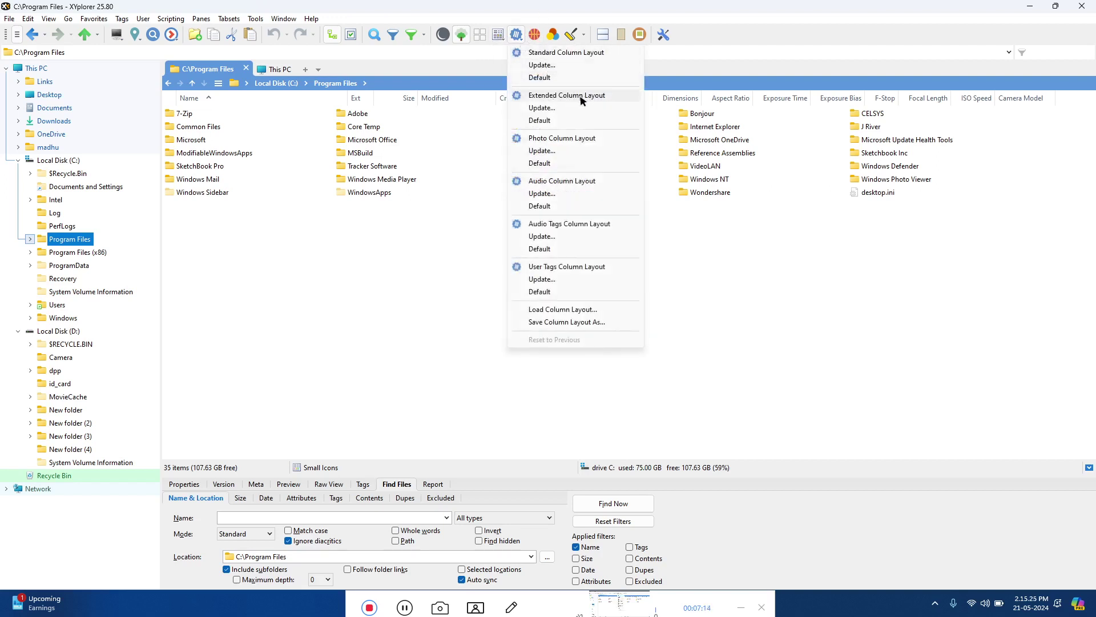
pyautogui.click(567, 228)
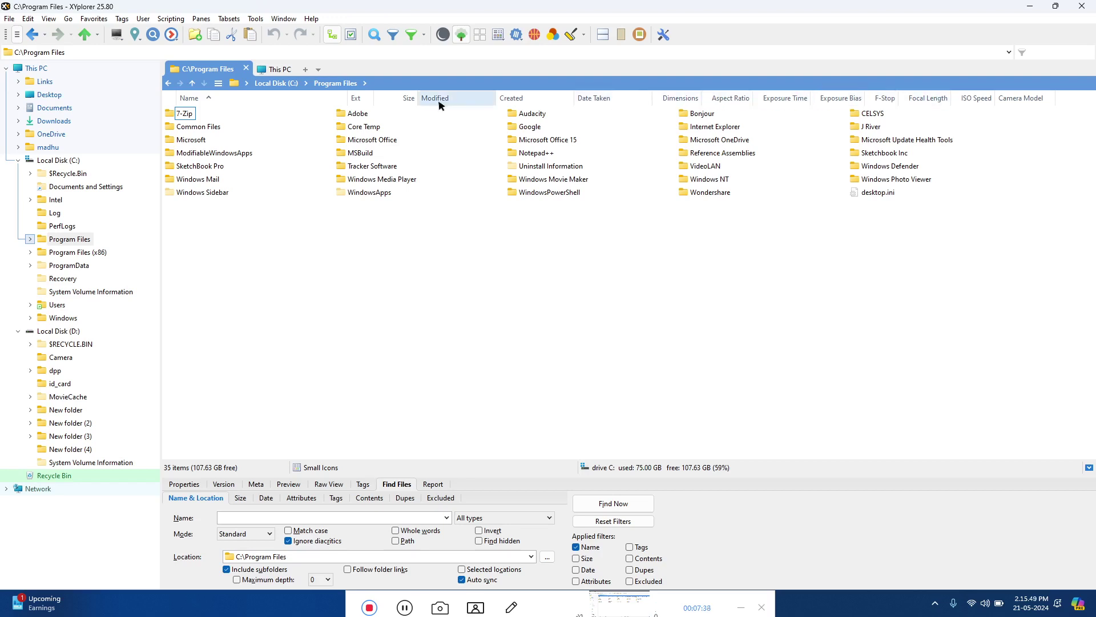
pyautogui.click(516, 34)
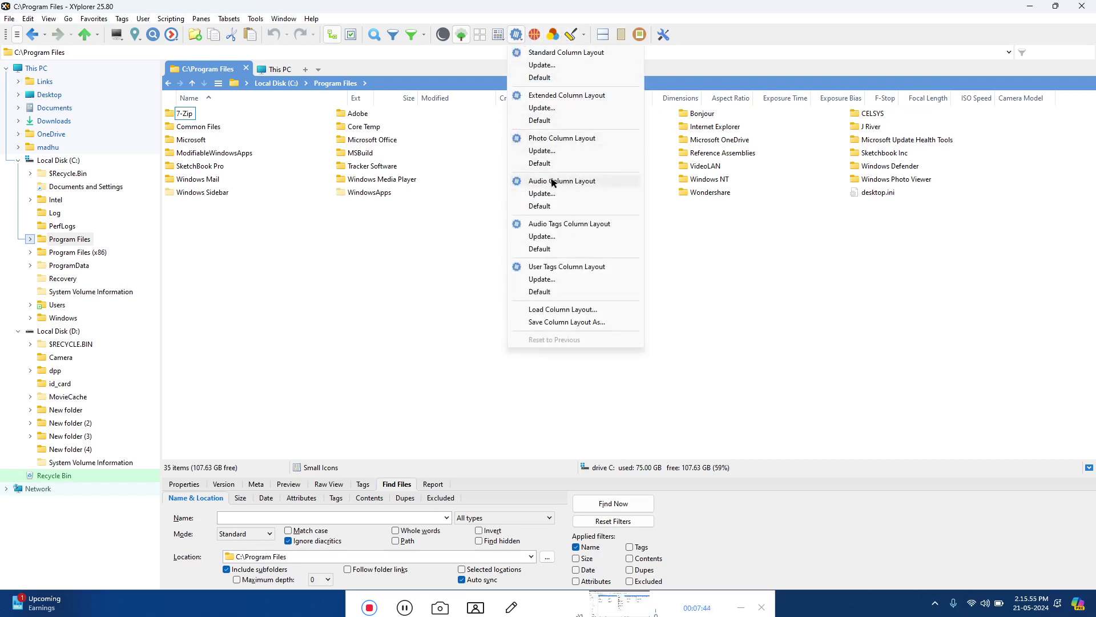
pyautogui.press('Escape')
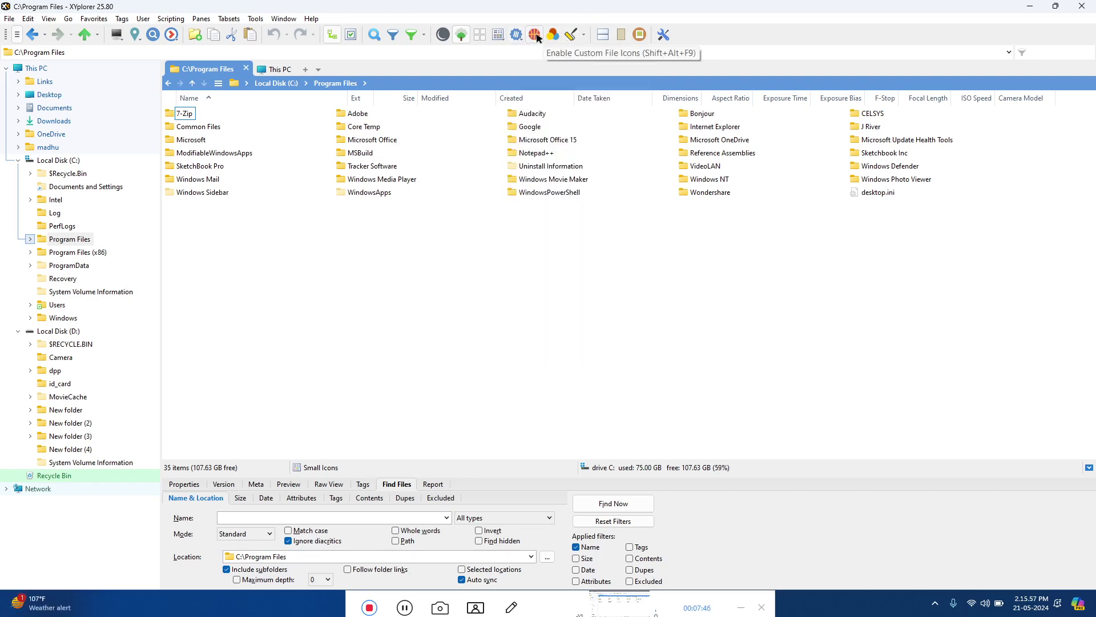
# Enable custom file icons to see them on the folders, and disable them again
pyautogui.click(537, 36)
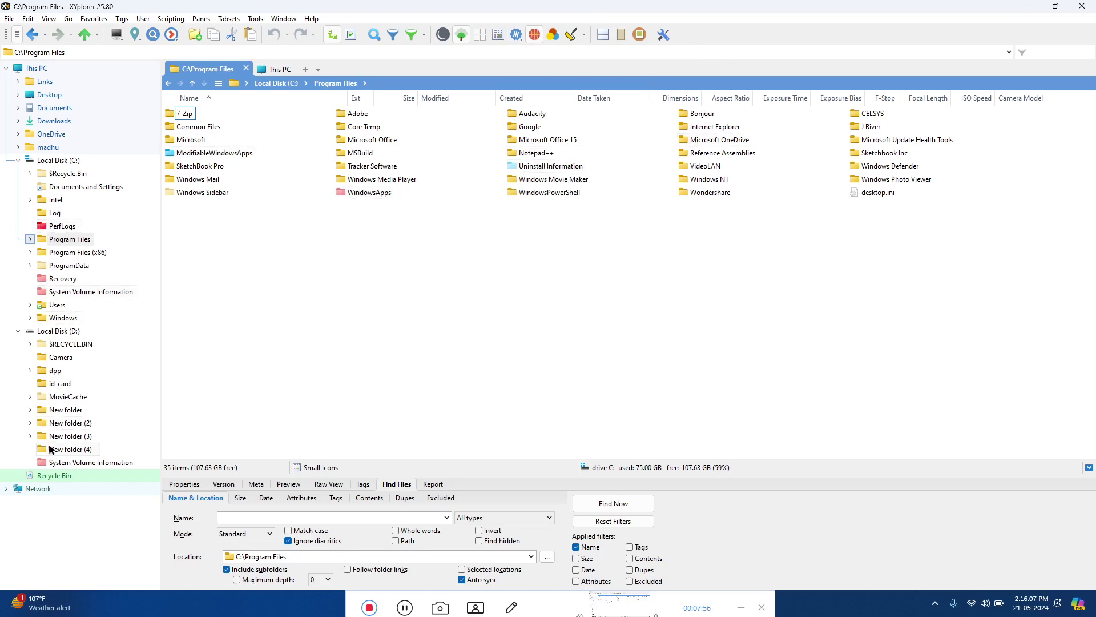
pyautogui.click(534, 35)
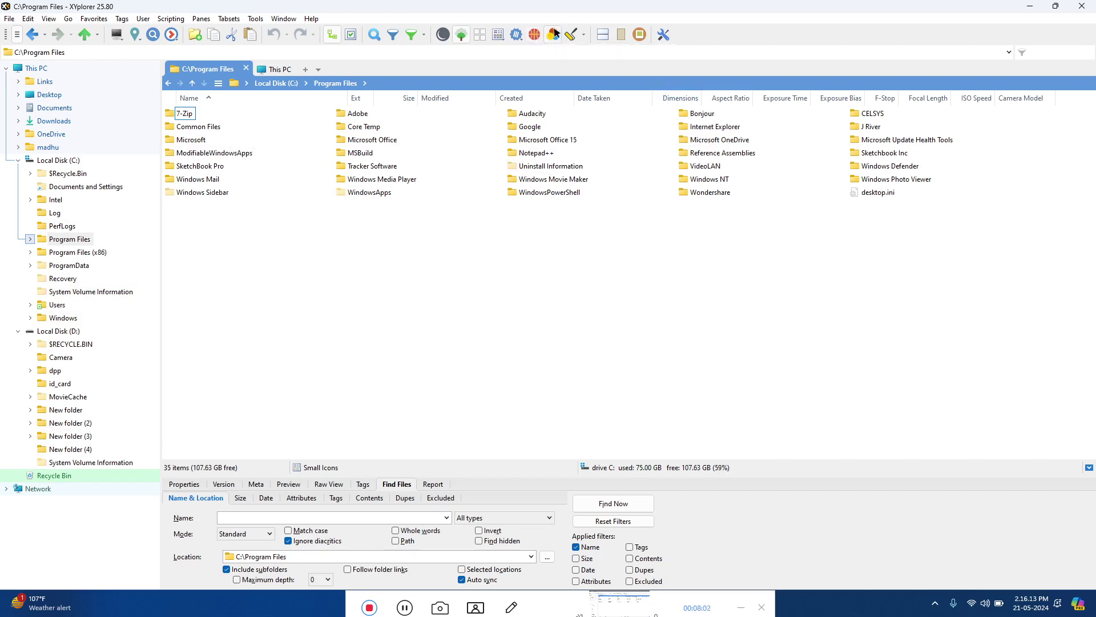
# Enable color filters and review their options for the list and tree without changing any
pyautogui.click(554, 35)
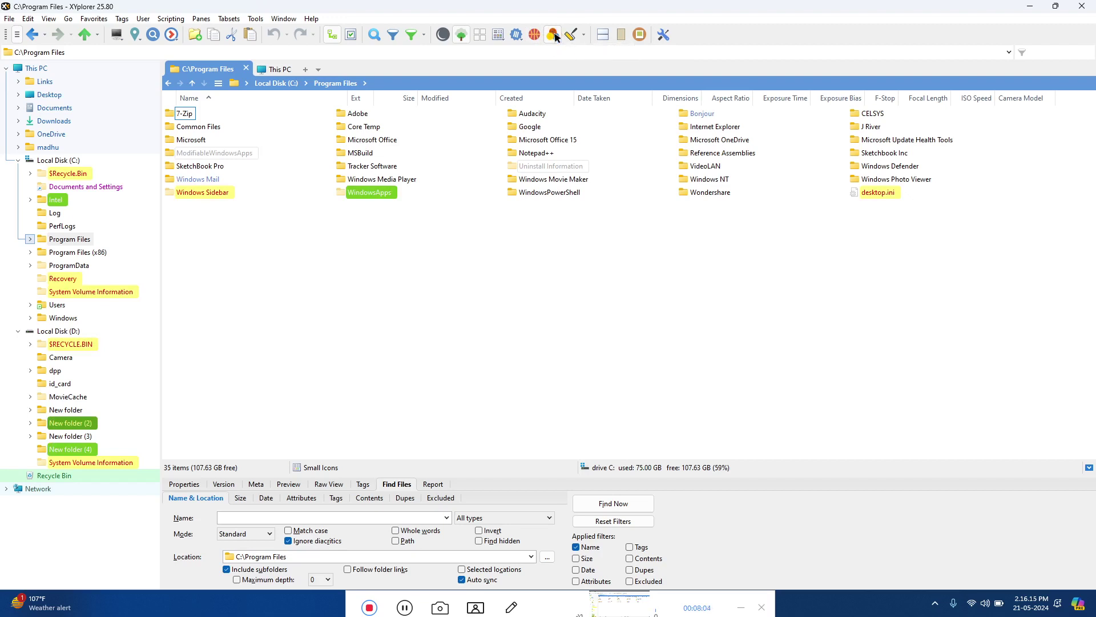
pyautogui.rightClick(555, 35)
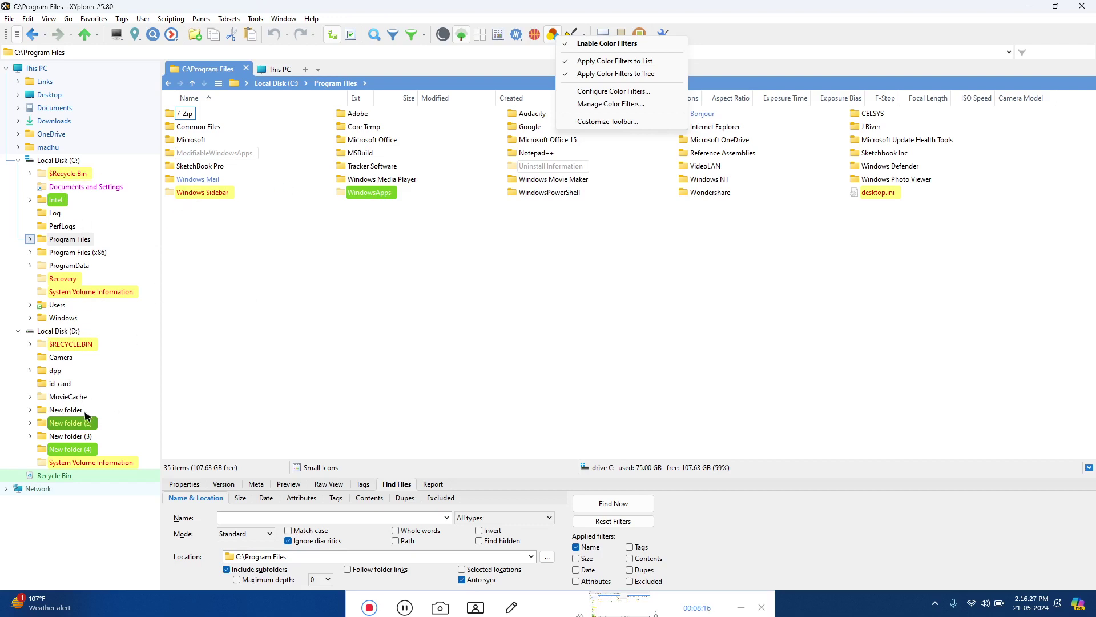
pyautogui.click(318, 275)
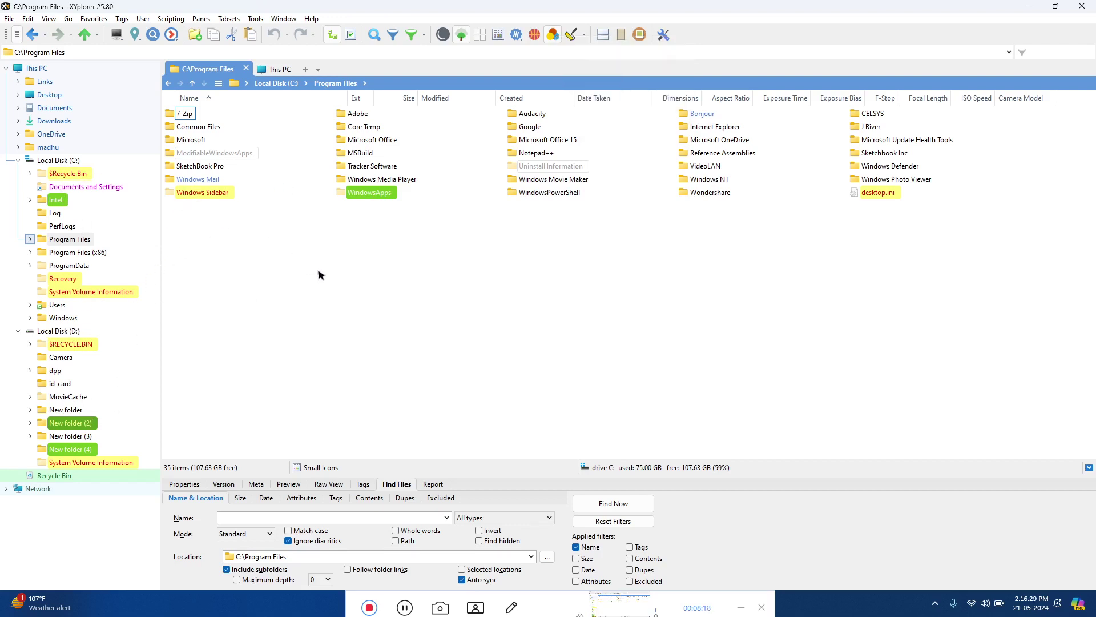
# Collapse Local Disk (C:) in the folder tree and open Local Disk (D:)
pyautogui.click(19, 160)
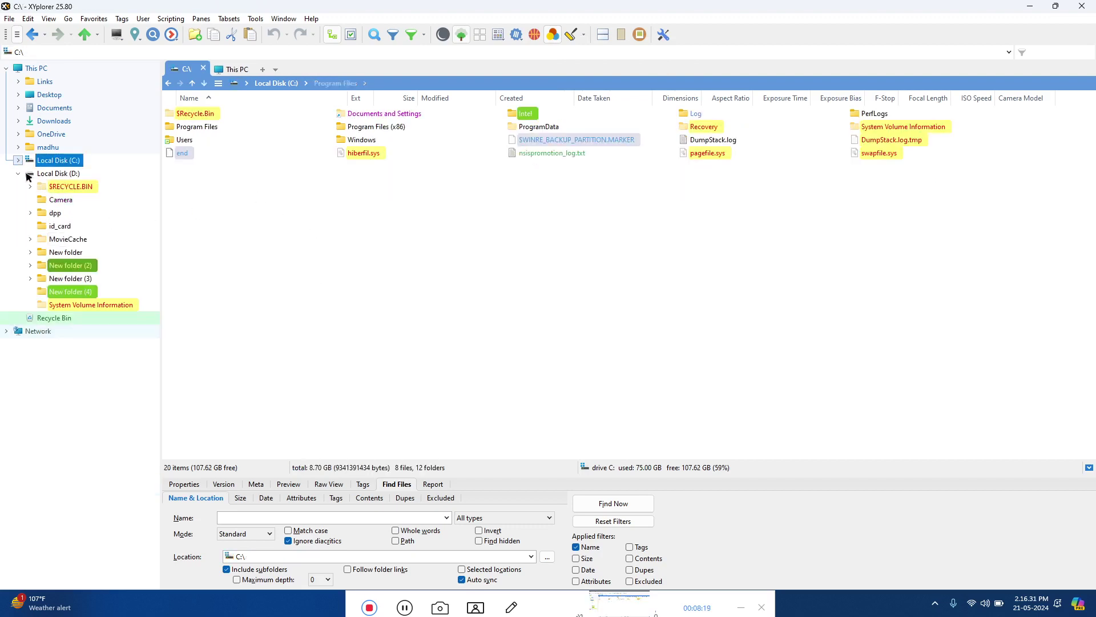
pyautogui.click(45, 173)
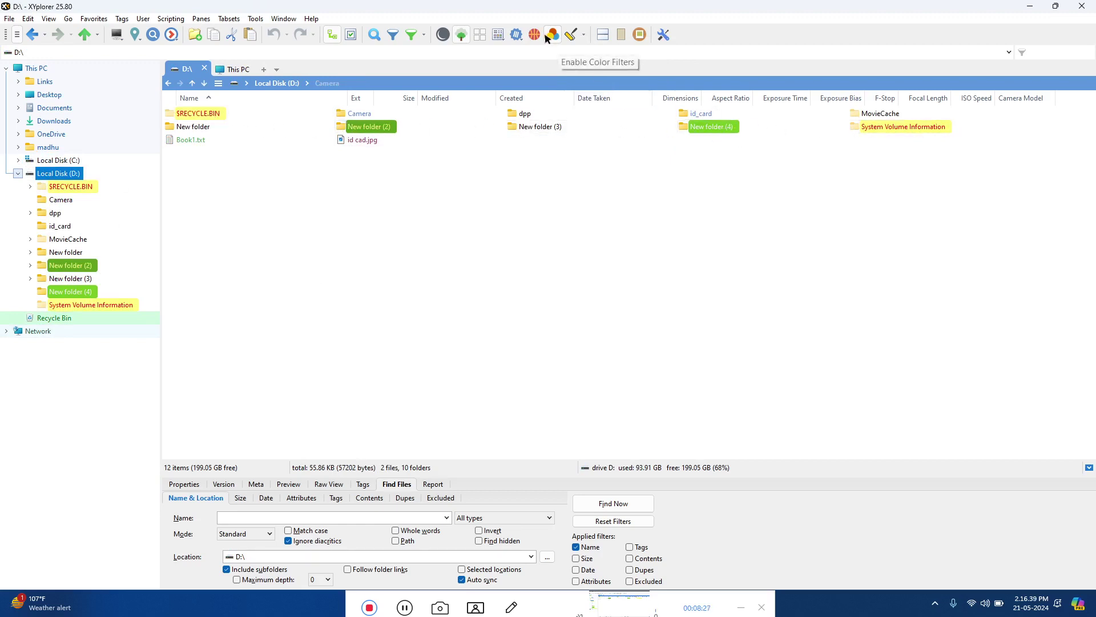
# Turn off the color filters and review the instant color filter presets without applying any
pyautogui.click(571, 34)
pyautogui.click(584, 34)
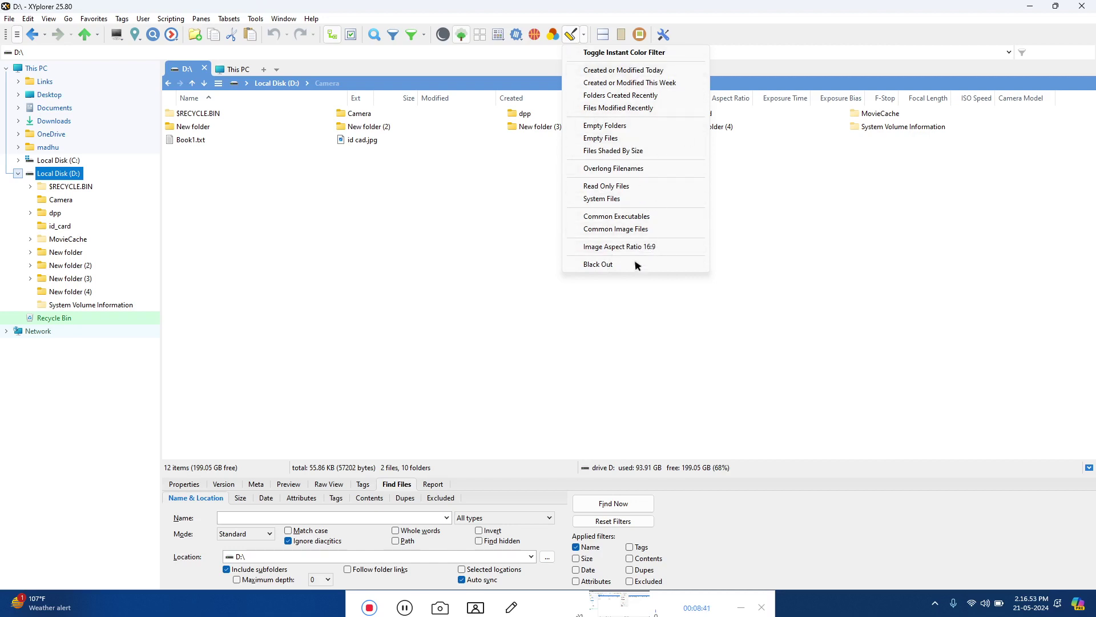
pyautogui.click(633, 8)
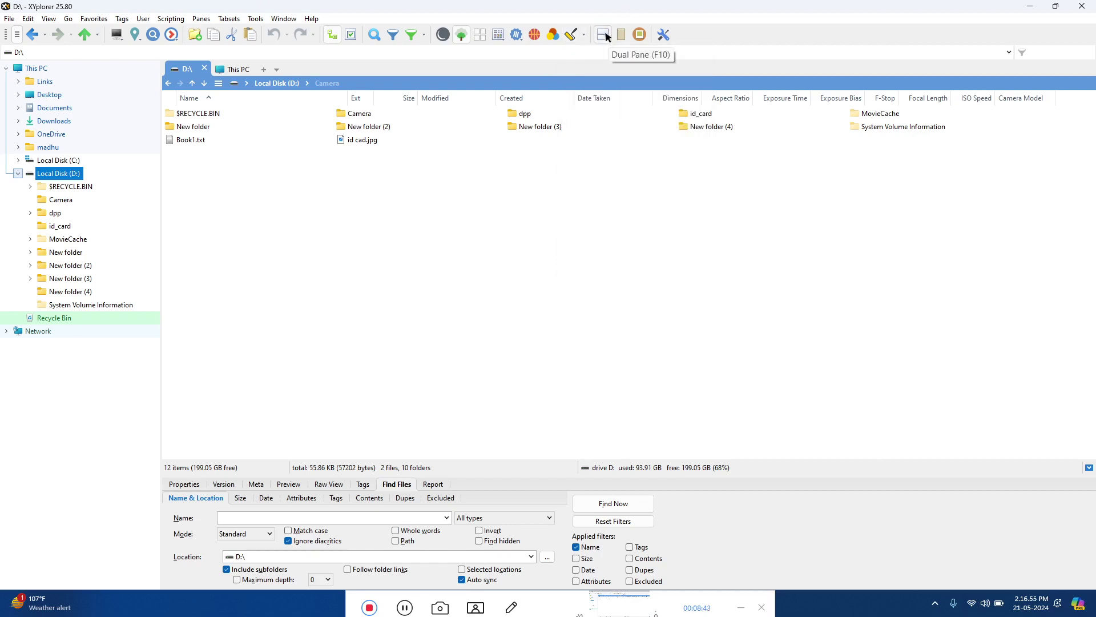
# Enable Dual Pane to show a second file list, and show the preview pane
pyautogui.click(604, 35)
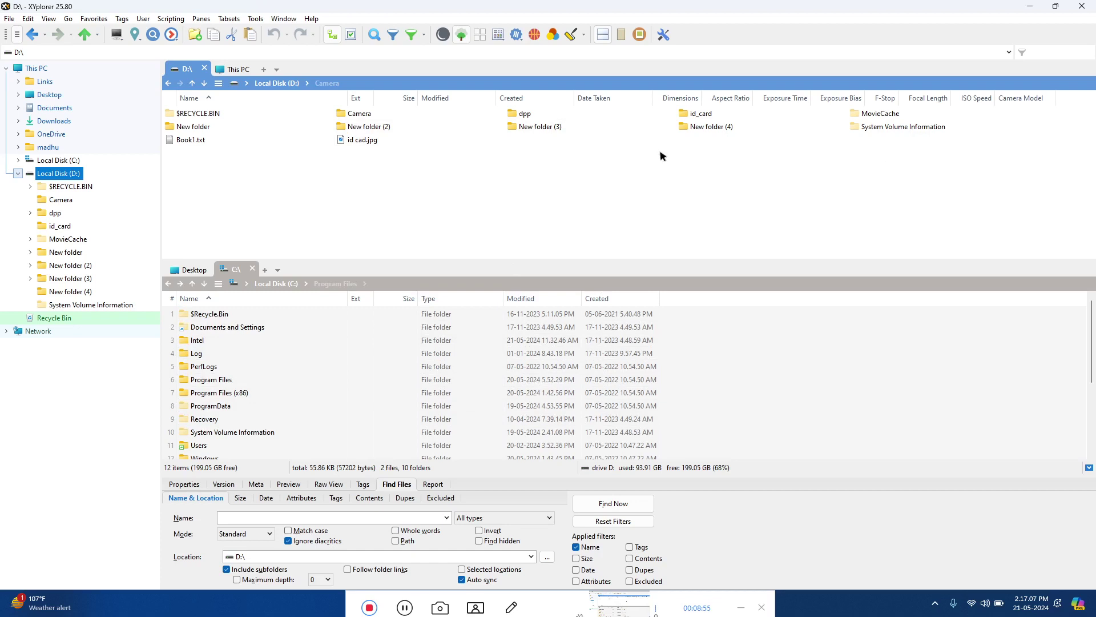
pyautogui.click(619, 36)
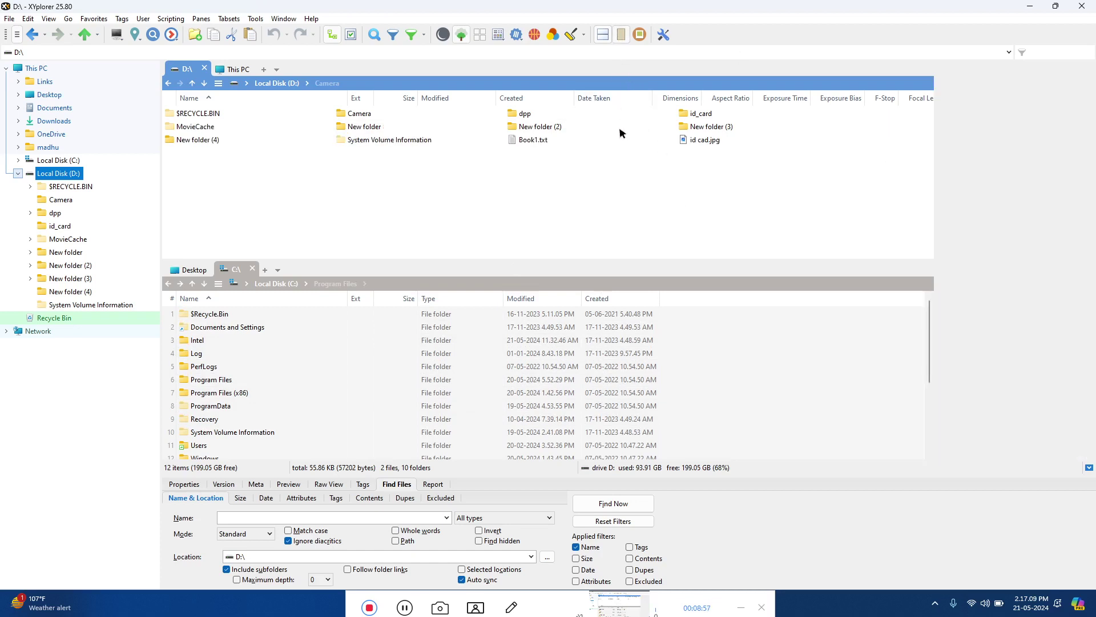
# Open the id_card folder on drive D: and preview id cad sample.png, widening the preview pane and toggling it off and on
pyautogui.doubleClick(707, 114)
pyautogui.click(226, 116)
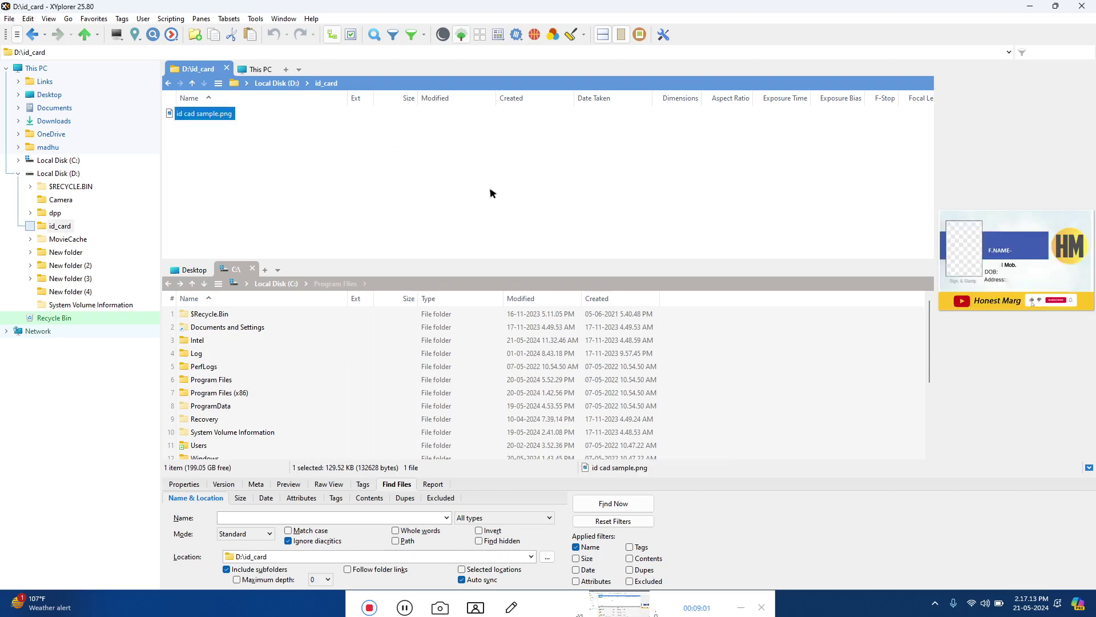
pyautogui.moveTo(937, 355); pyautogui.dragTo(758, 355)
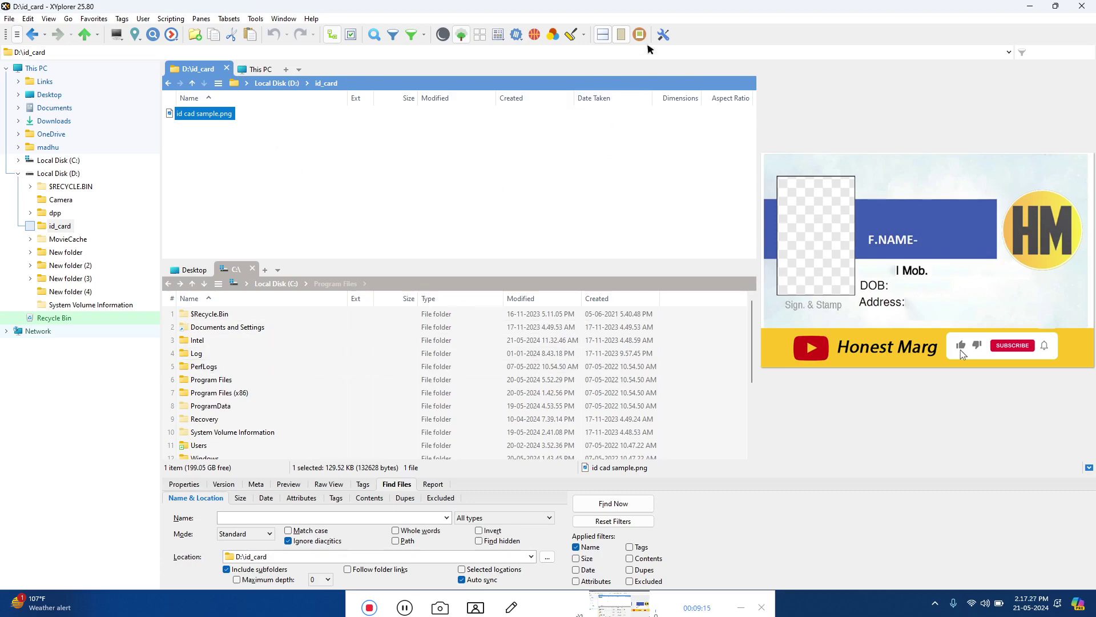
pyautogui.click(623, 36)
pyautogui.click(625, 36)
# Look over the available help commands and show the Catalog below the folder tree
pyautogui.click(311, 17)
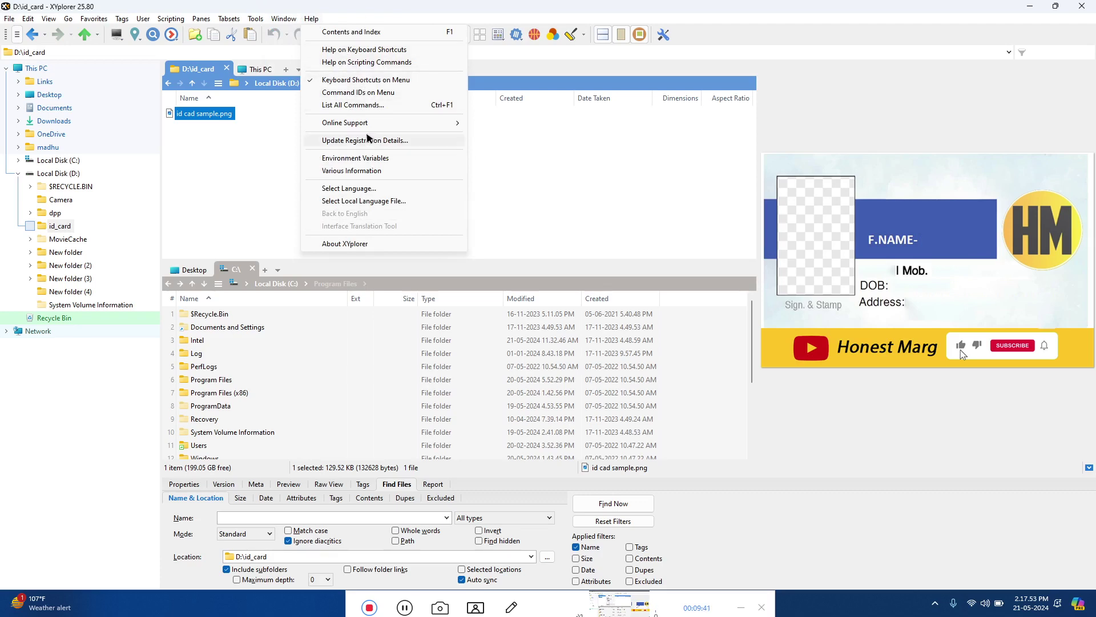
pyautogui.moveTo(291, 17)
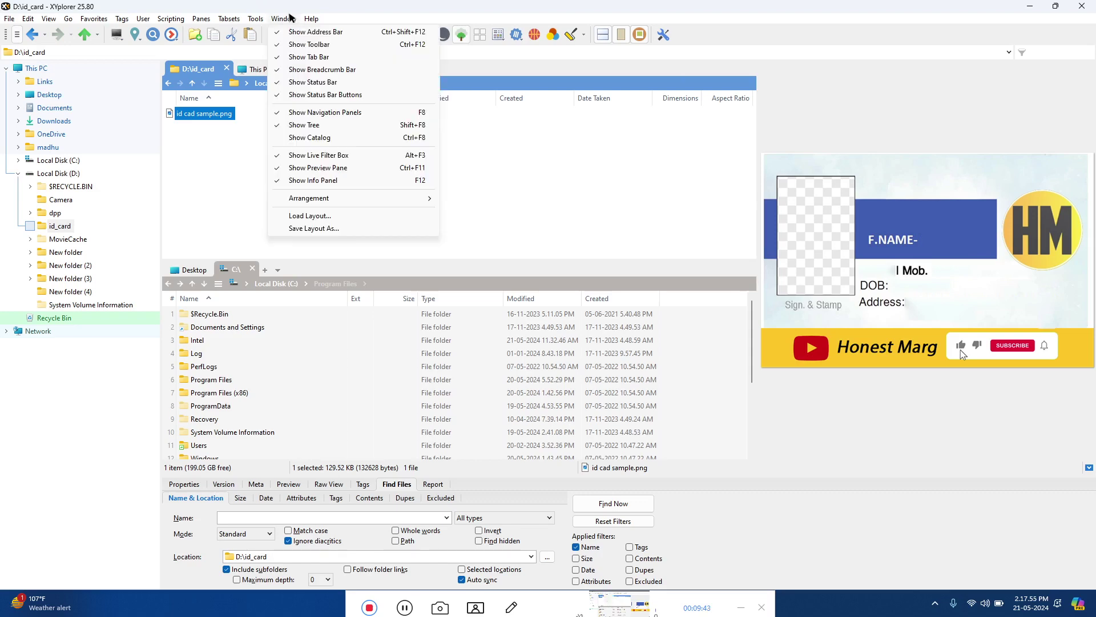
pyautogui.click(292, 139)
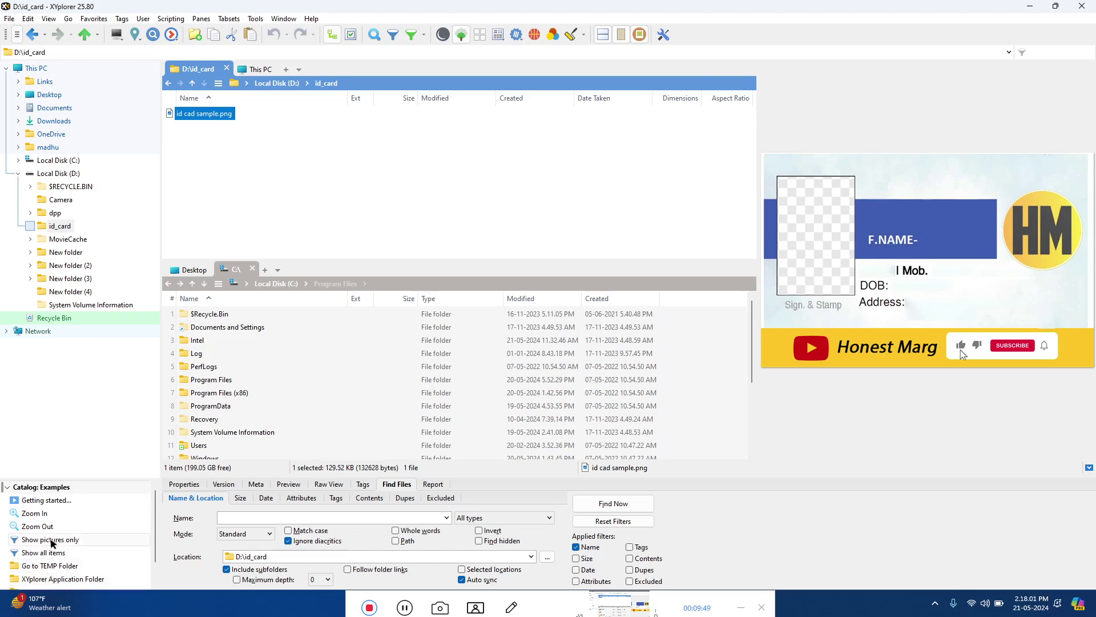
# Review the window display and arrangement options and the tools, tabset and pane commands without changing any
pyautogui.click(294, 21)
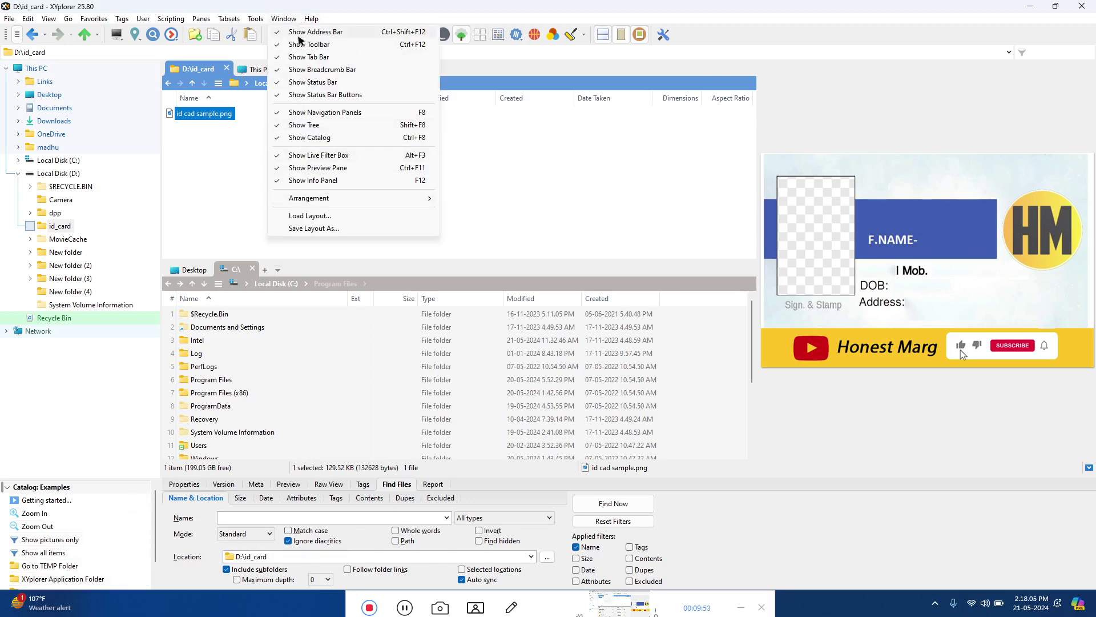
pyautogui.moveTo(367, 199)
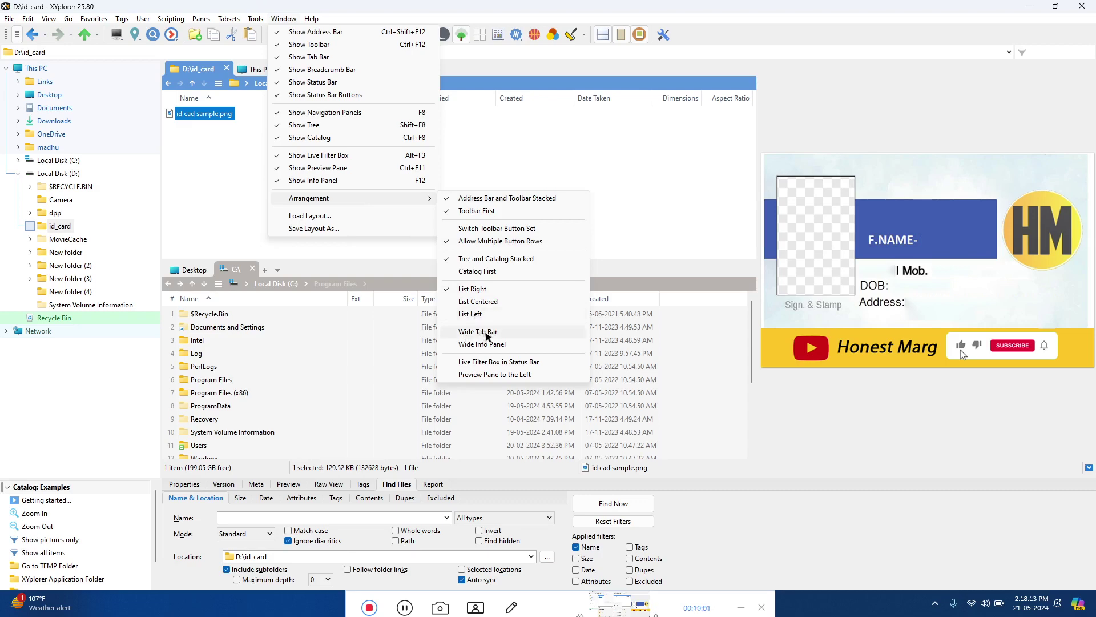
pyautogui.moveTo(258, 21)
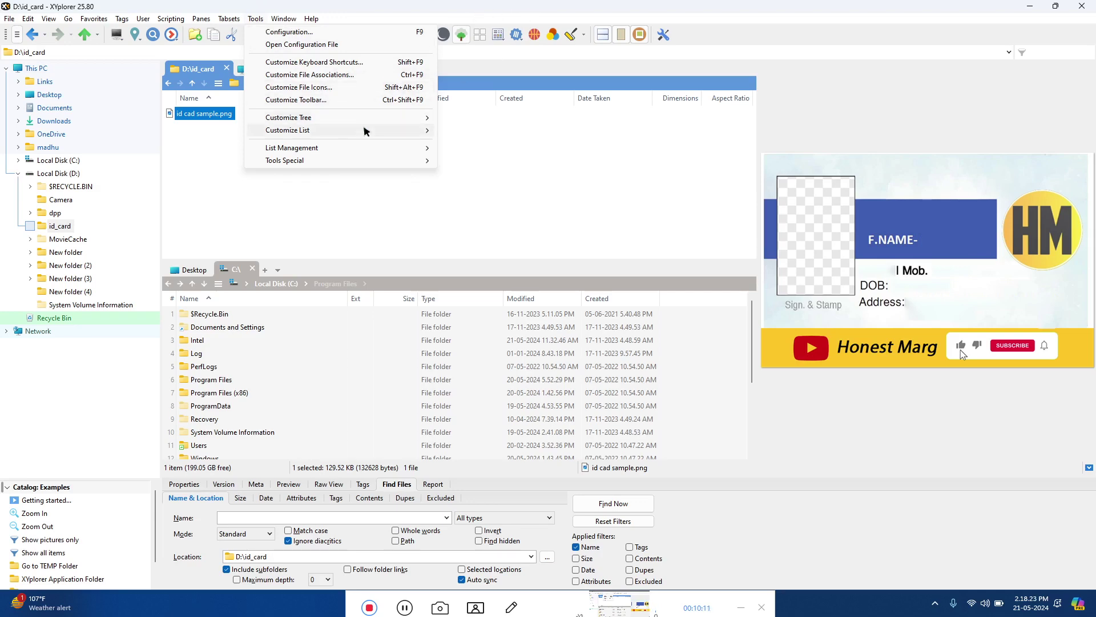
pyautogui.moveTo(295, 164)
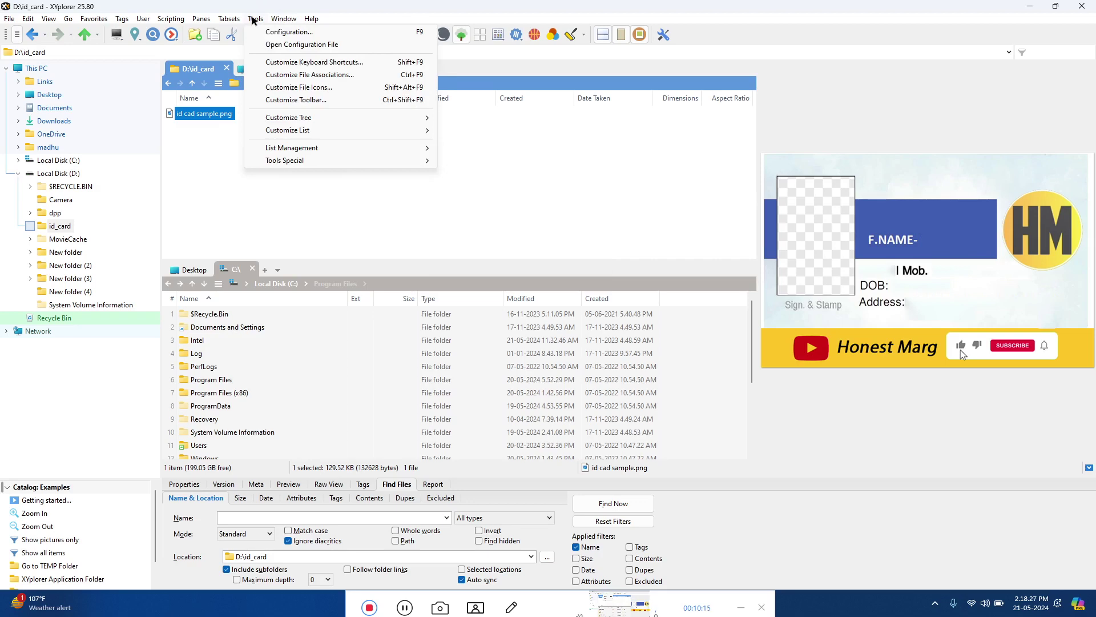
pyautogui.moveTo(235, 19)
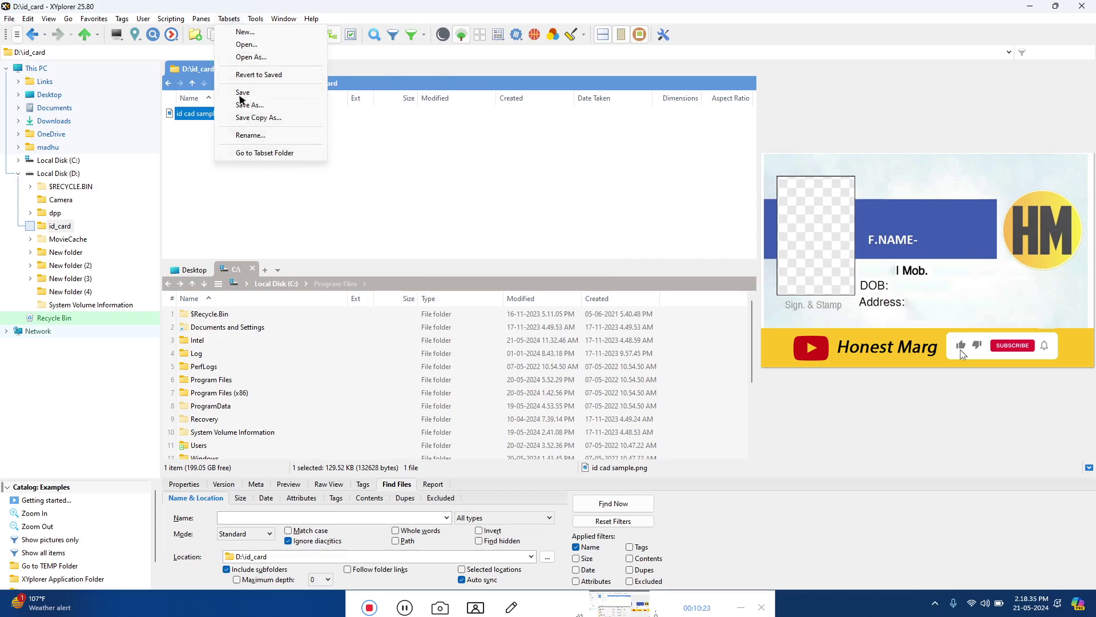
pyautogui.moveTo(201, 19)
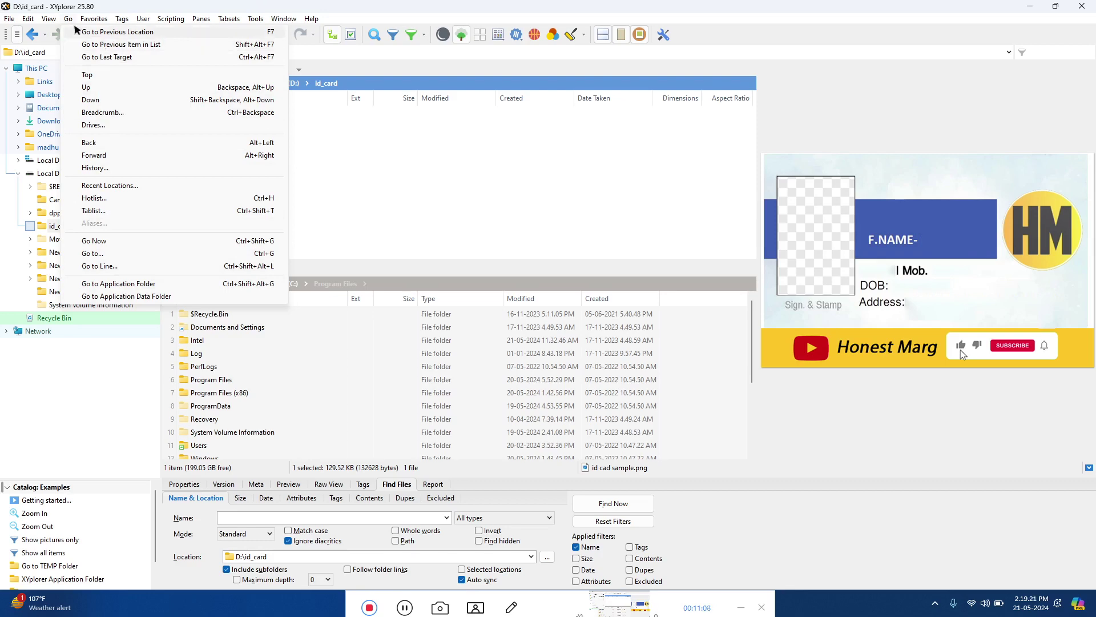
# Review the navigation, view and file commands without running any, and look through the drive C: list in the second pane
pyautogui.click(54, 20)
pyautogui.click(54, 20)
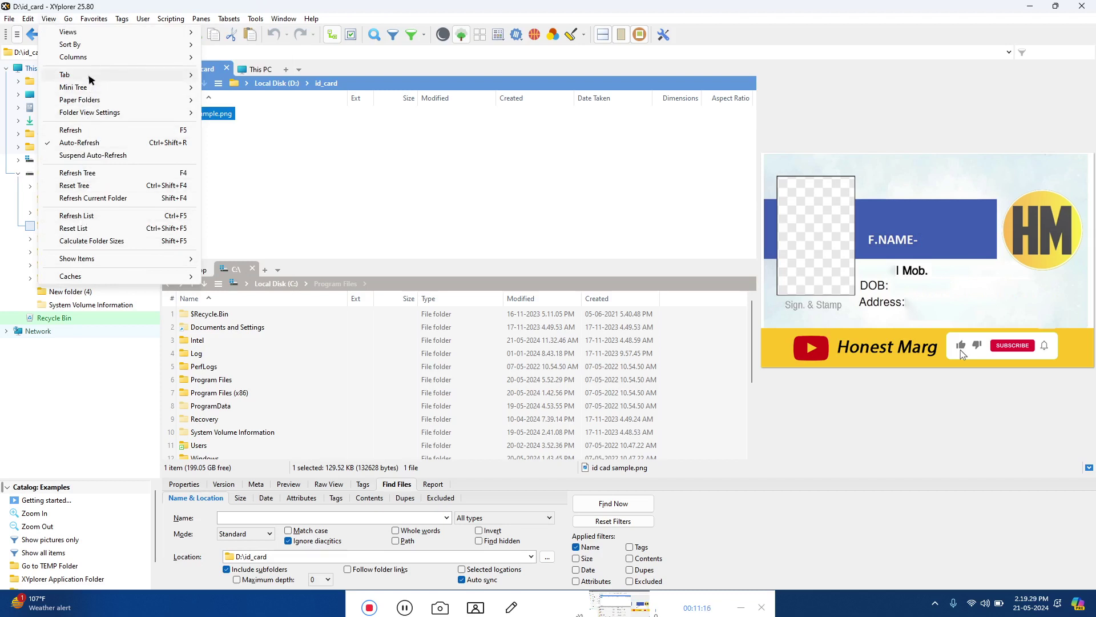
pyautogui.press('Escape')
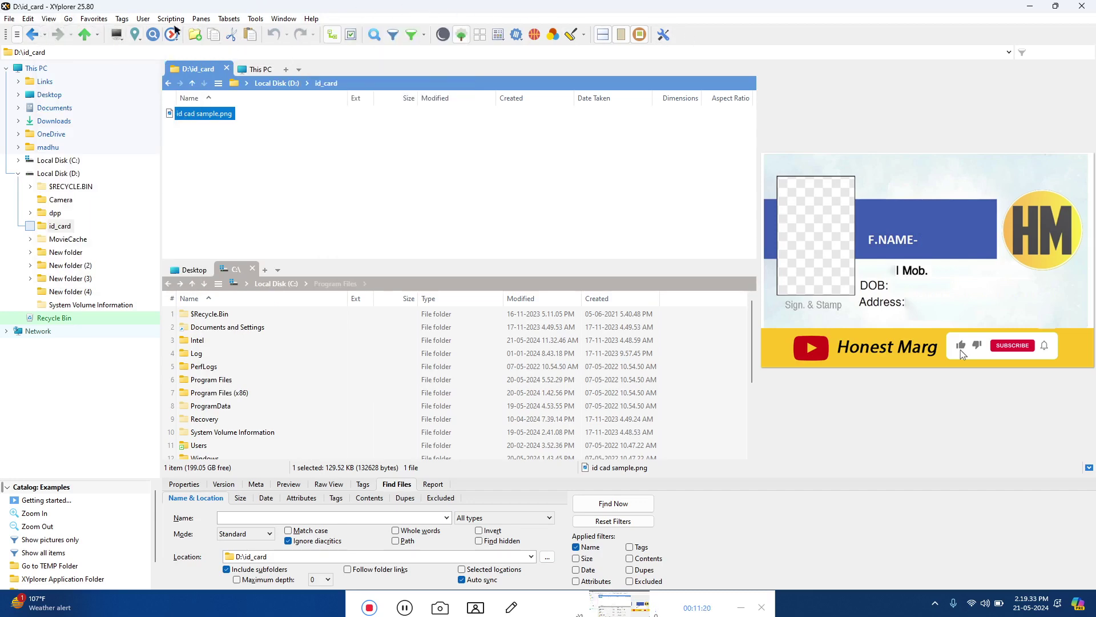
pyautogui.click(73, 19)
pyautogui.moveTo(48, 18)
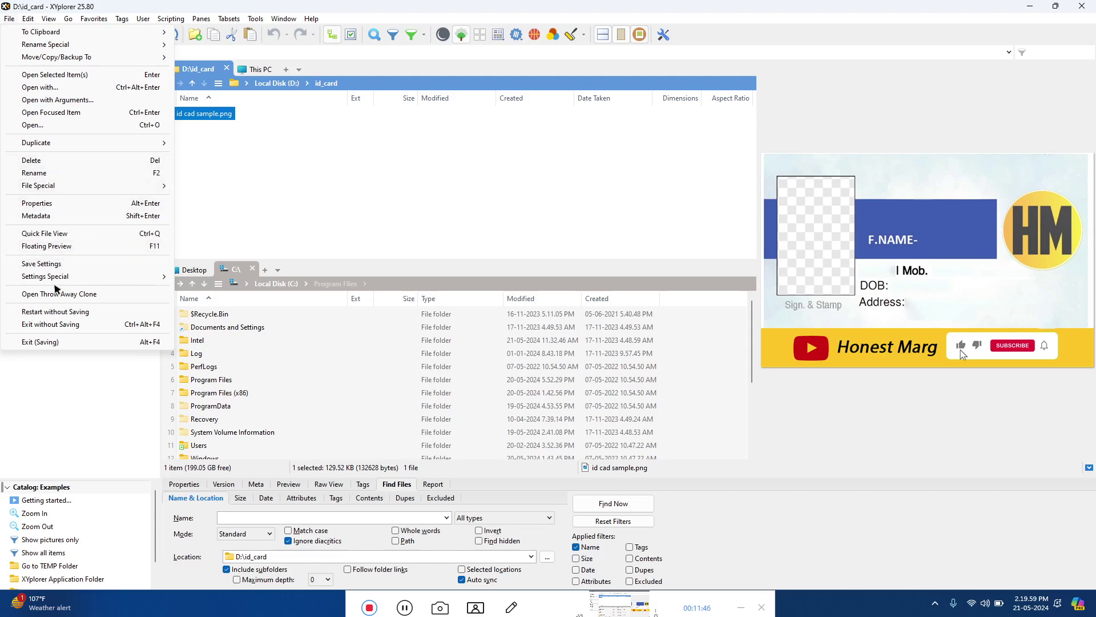
pyautogui.moveTo(311, 18)
pyautogui.click(365, 16)
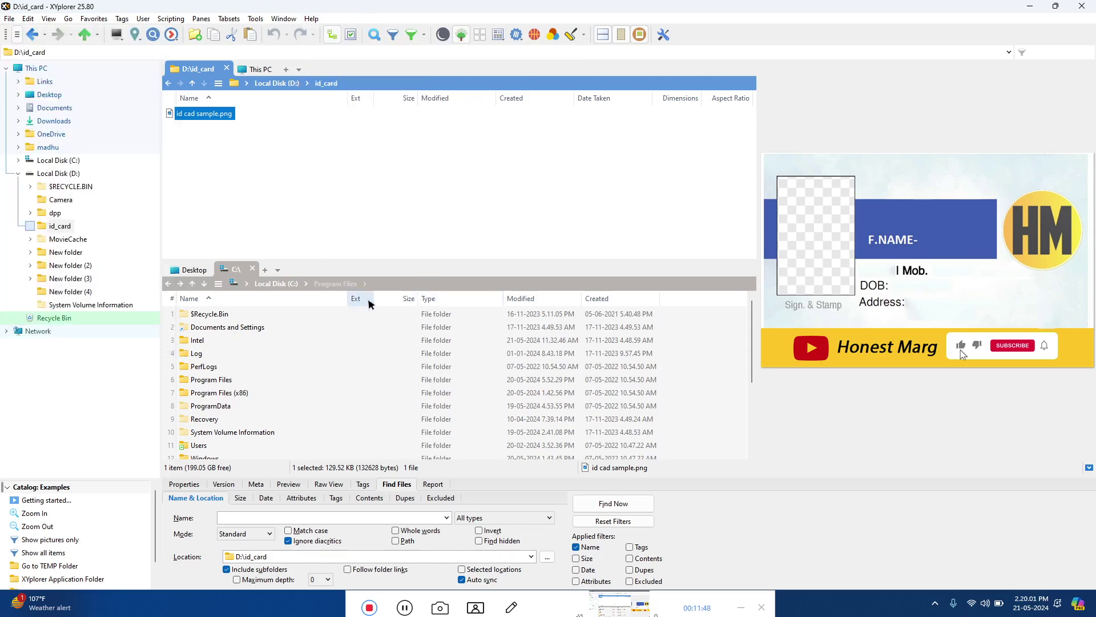
pyautogui.scroll(-2, 348, 356)
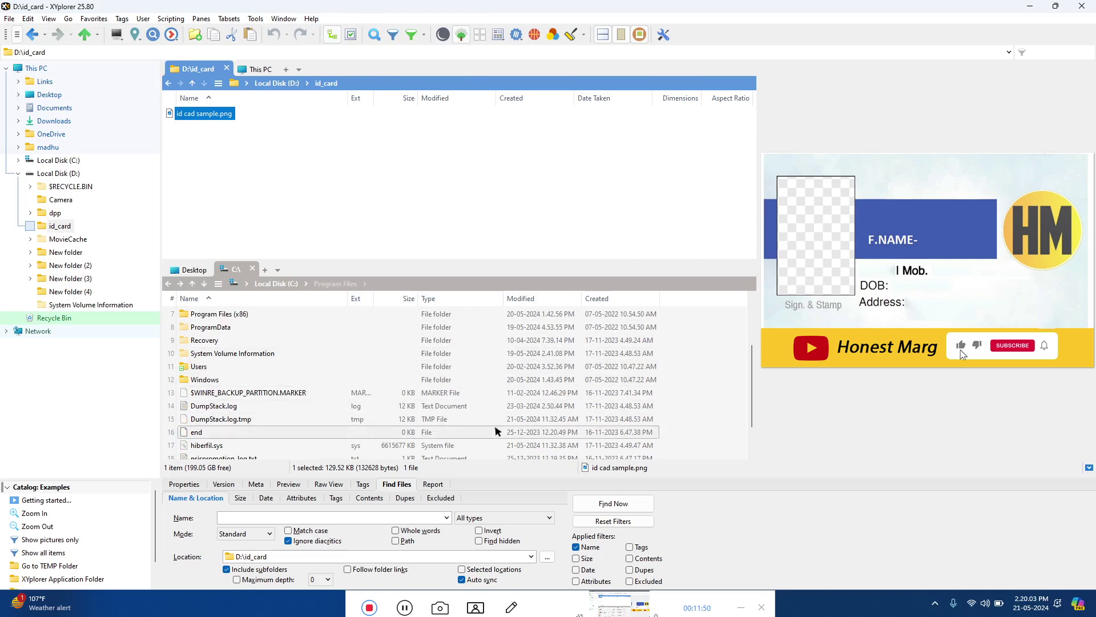